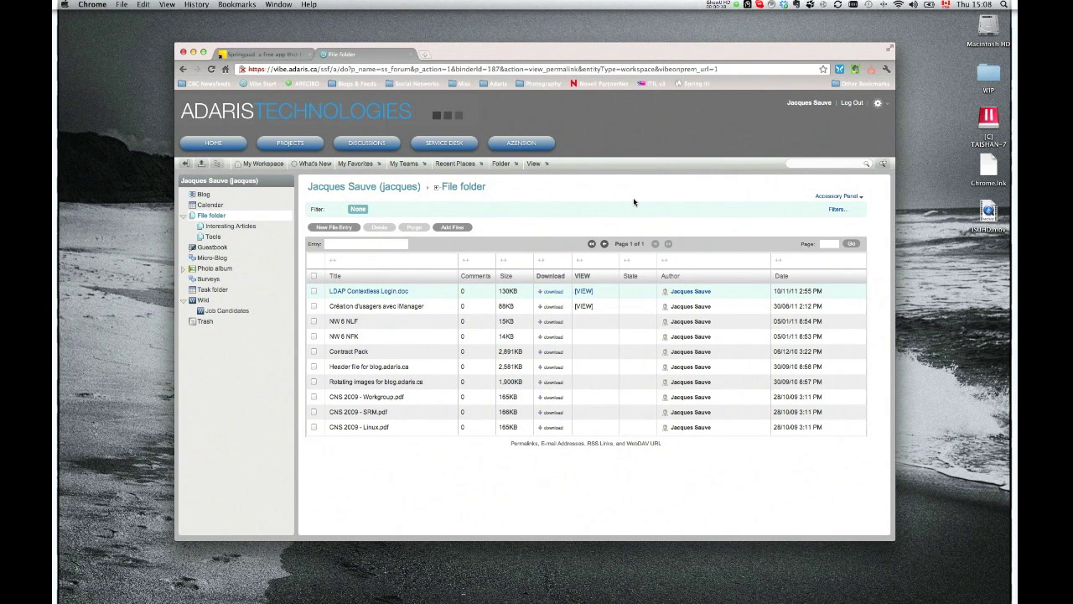
- Open LDAP Contextless Login.doc from the Vibe File folder for editing in LibreOffice Writer and minimize the browser window
left_click(634, 202)
left_click(388, 292)
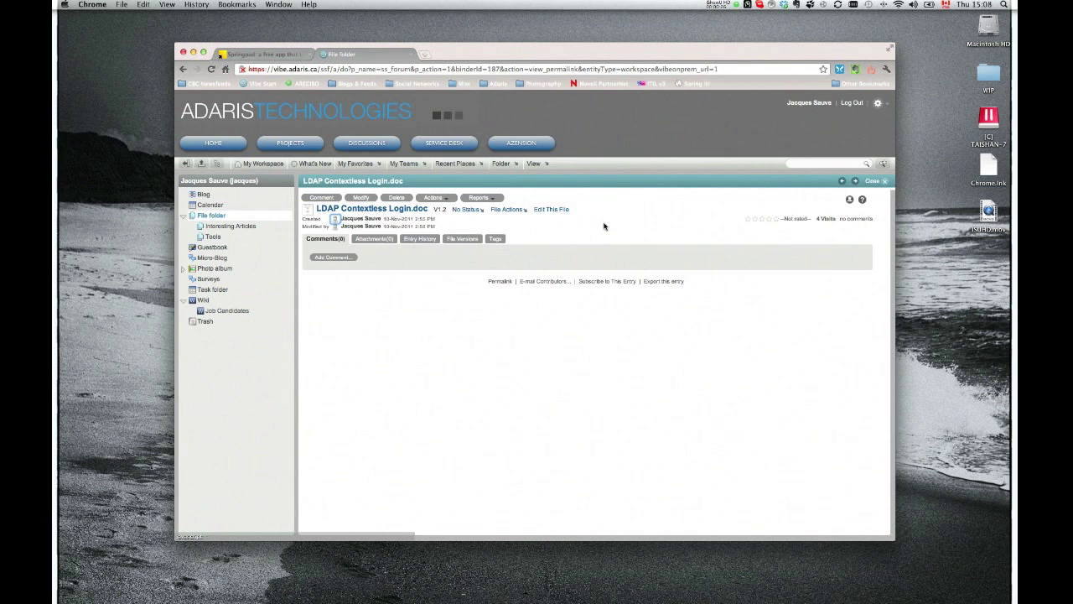
left_click(551, 210)
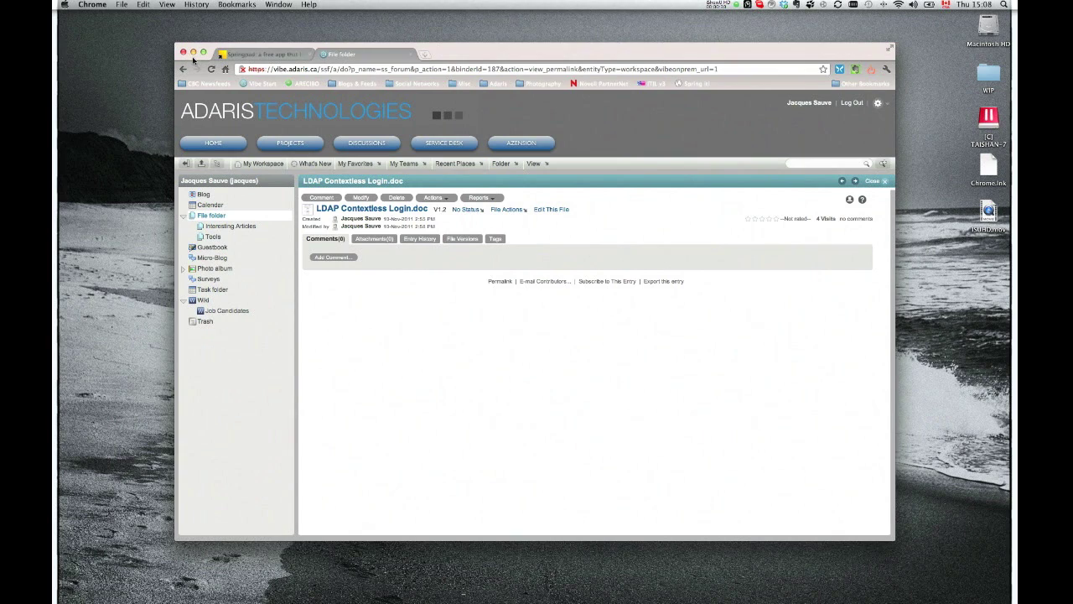
left_click(193, 53)
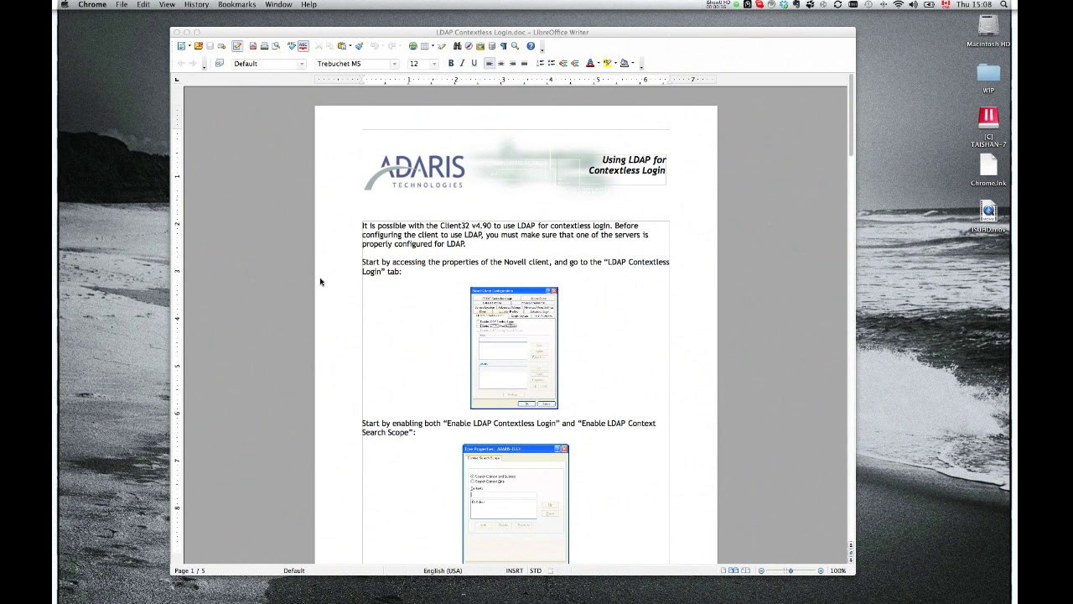
- Insert the line "Saving to Vibe..." followed by a blank line above the first body paragraph
left_click(362, 226)
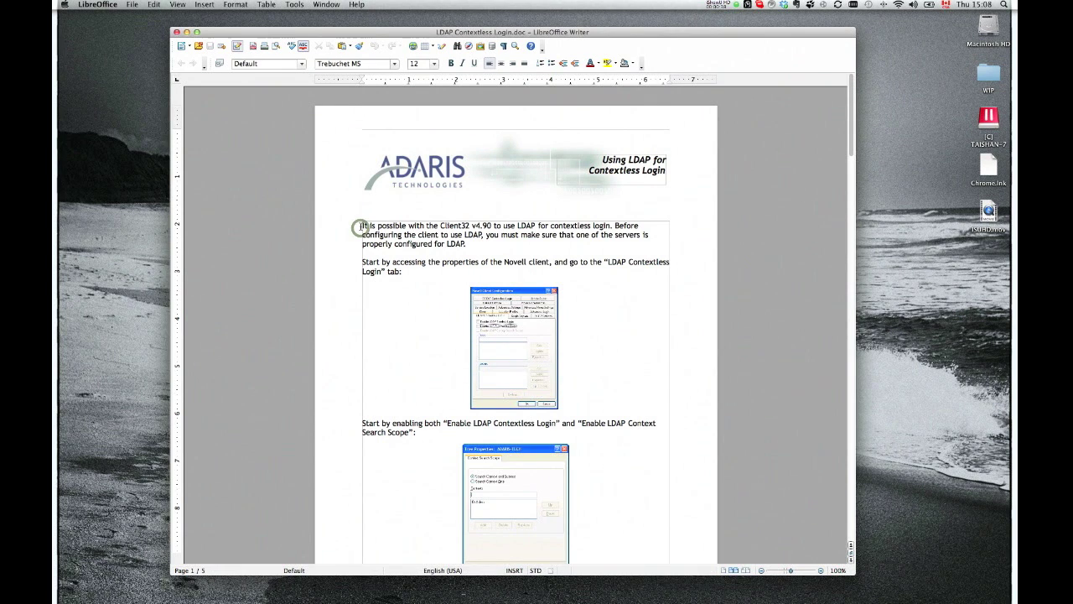
key("Return")
key("Up")
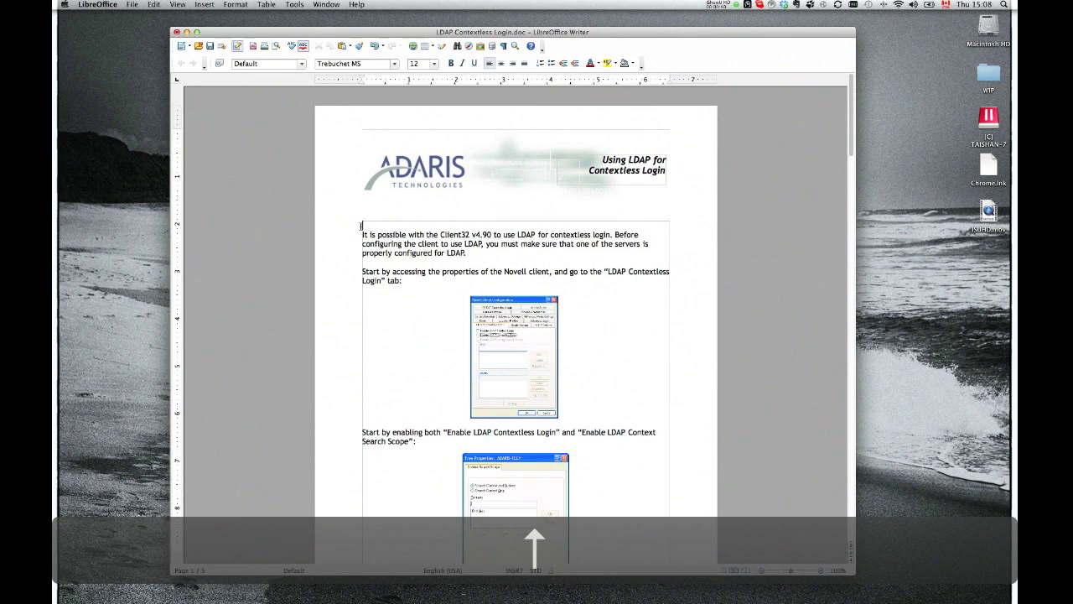
type("Saving ")
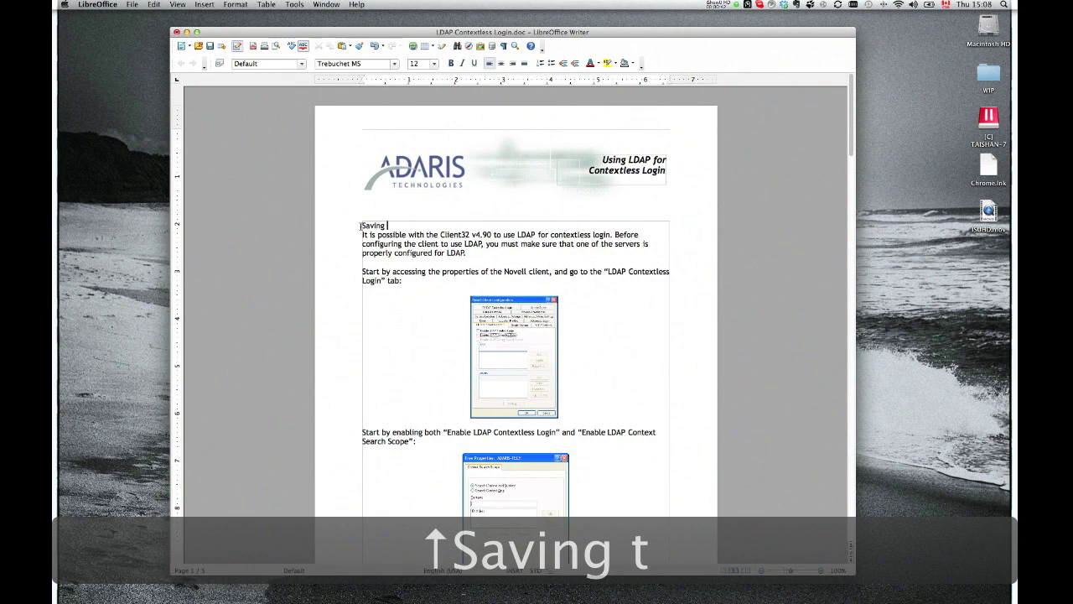
type("to Vibe...")
key("Return")
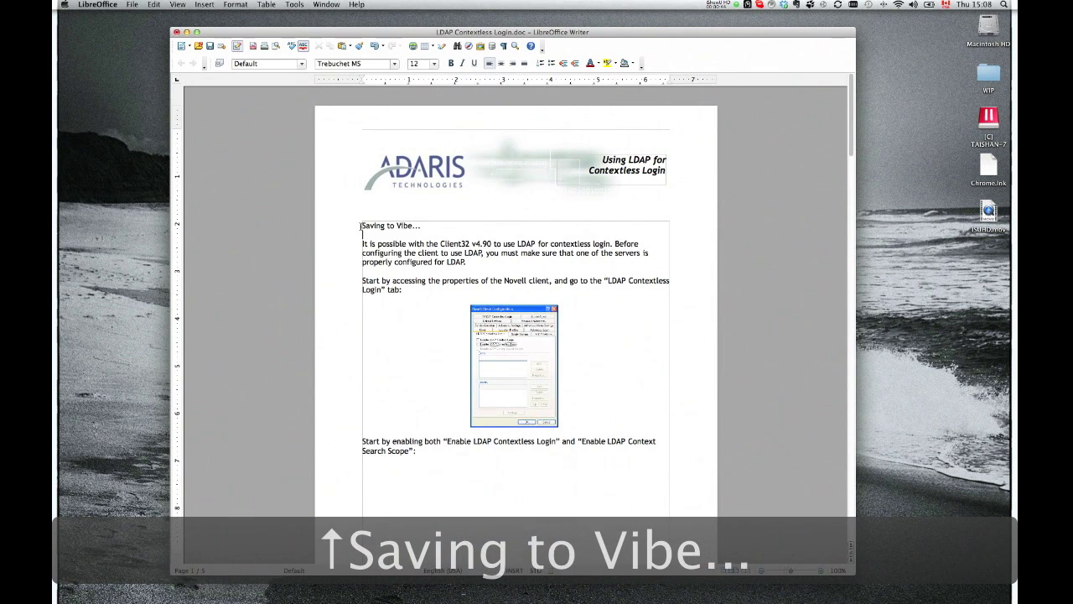
- Save the document in its current Word format and close it
left_click(210, 47)
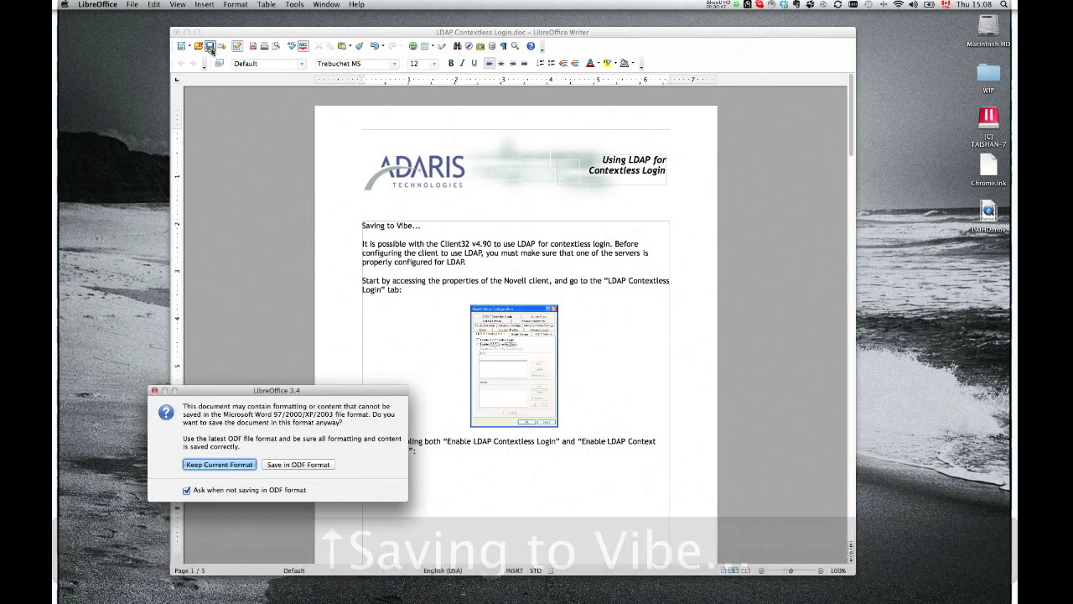
left_click(226, 463)
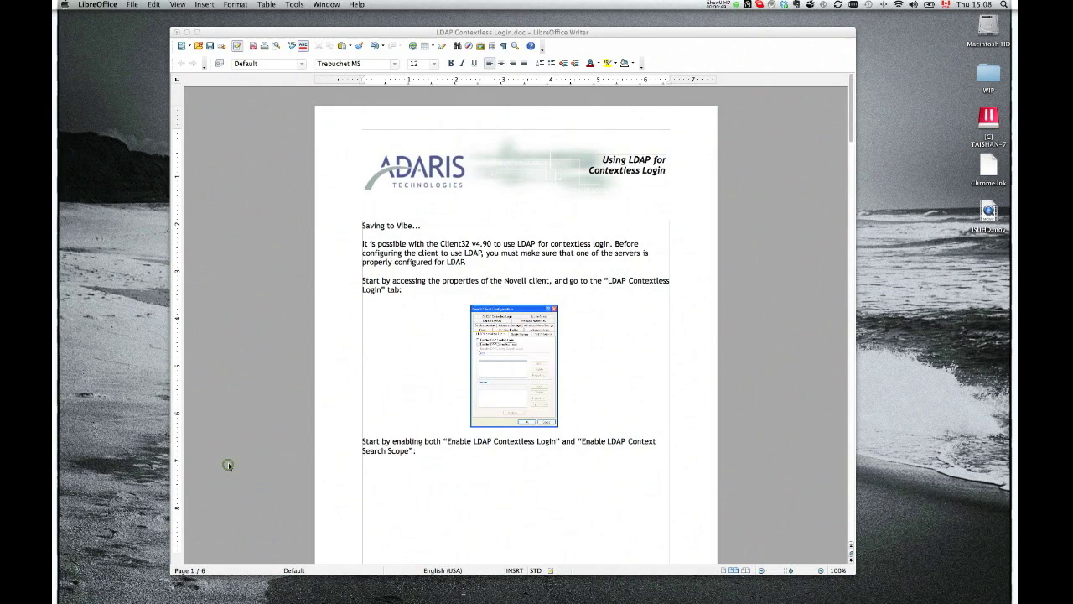
left_click(177, 32)
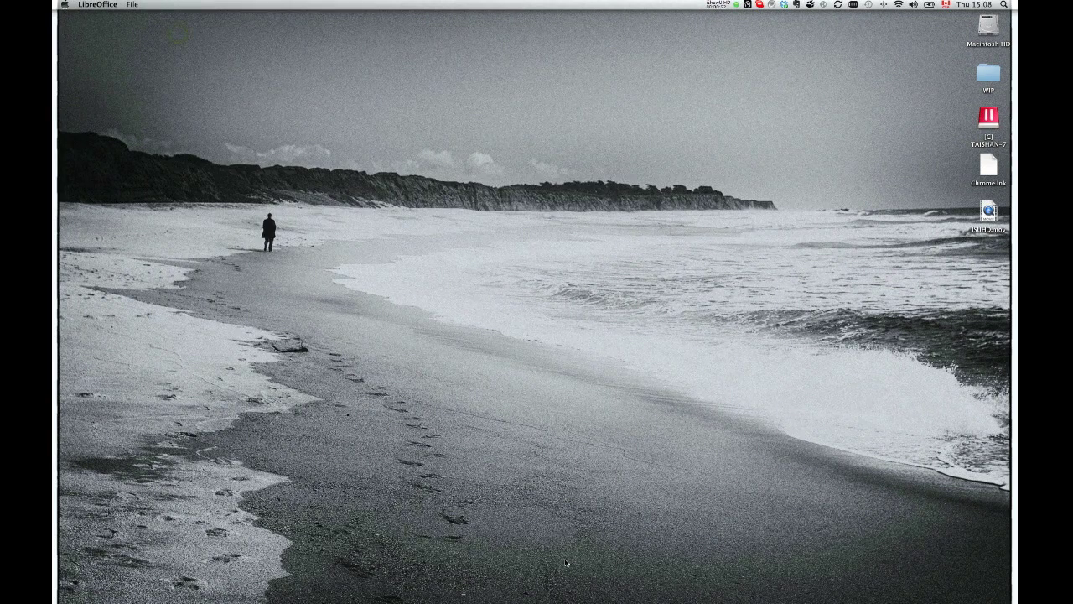
- Switch to Chrome, close the file entry, and view LDAP Contextless Login.doc in the browser to check its first line
left_click(719, 577)
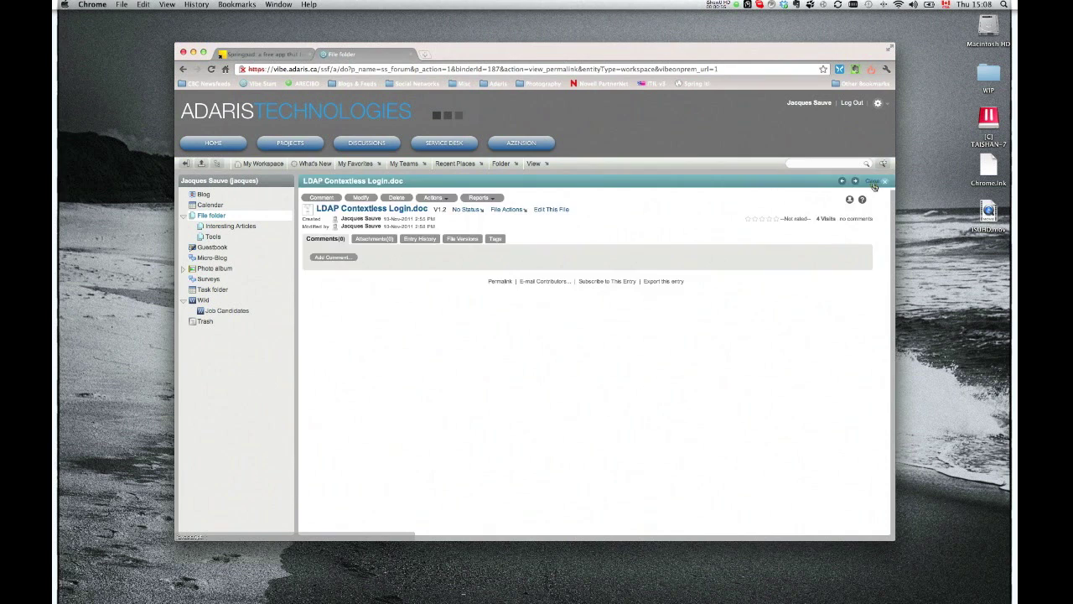
left_click(874, 184)
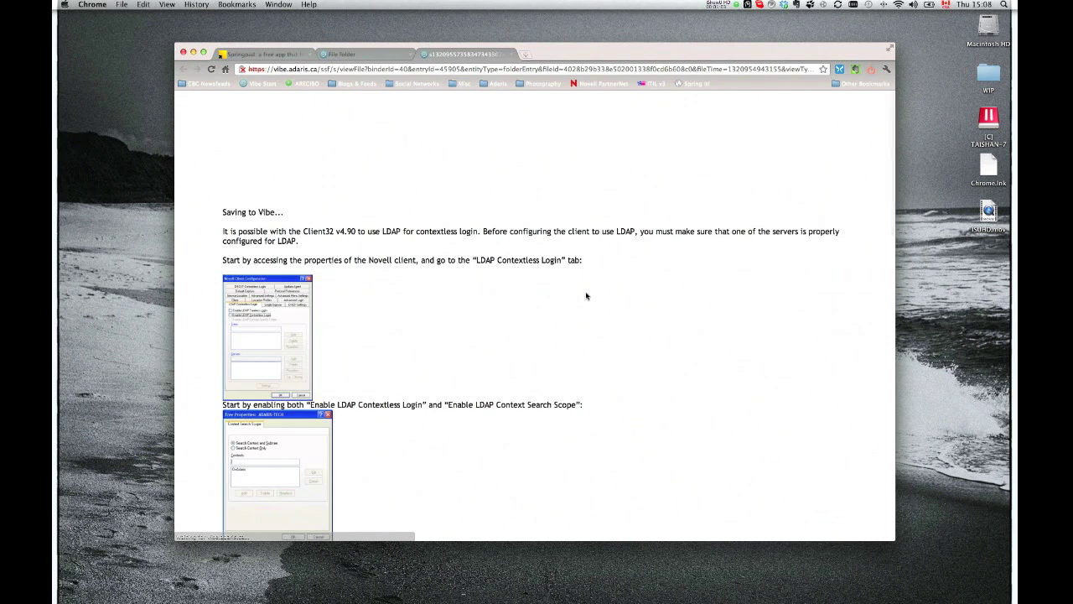
triple_click(221, 213)
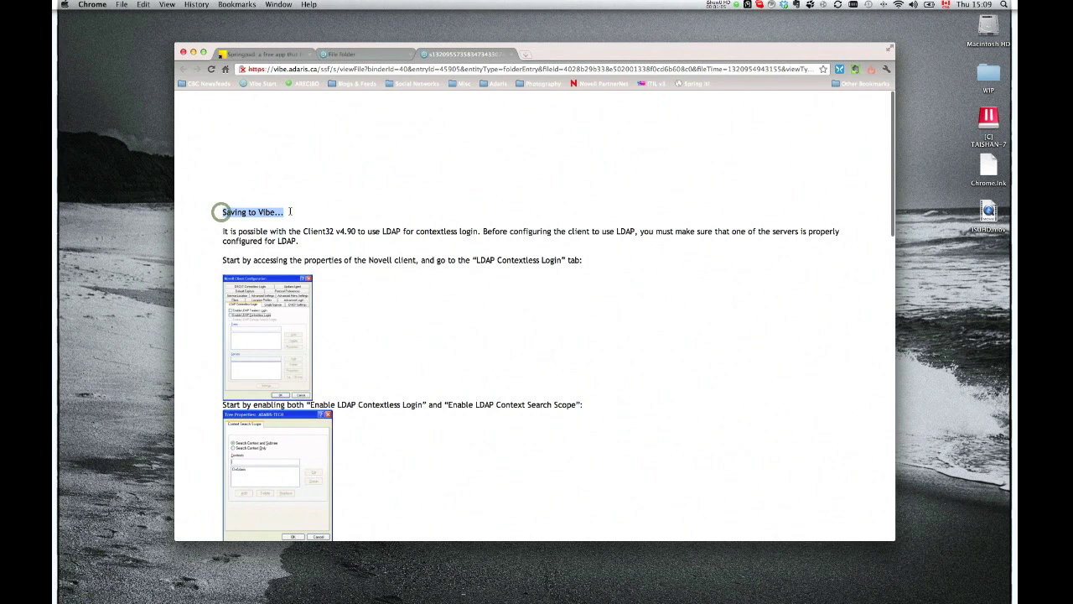
left_click(517, 54)
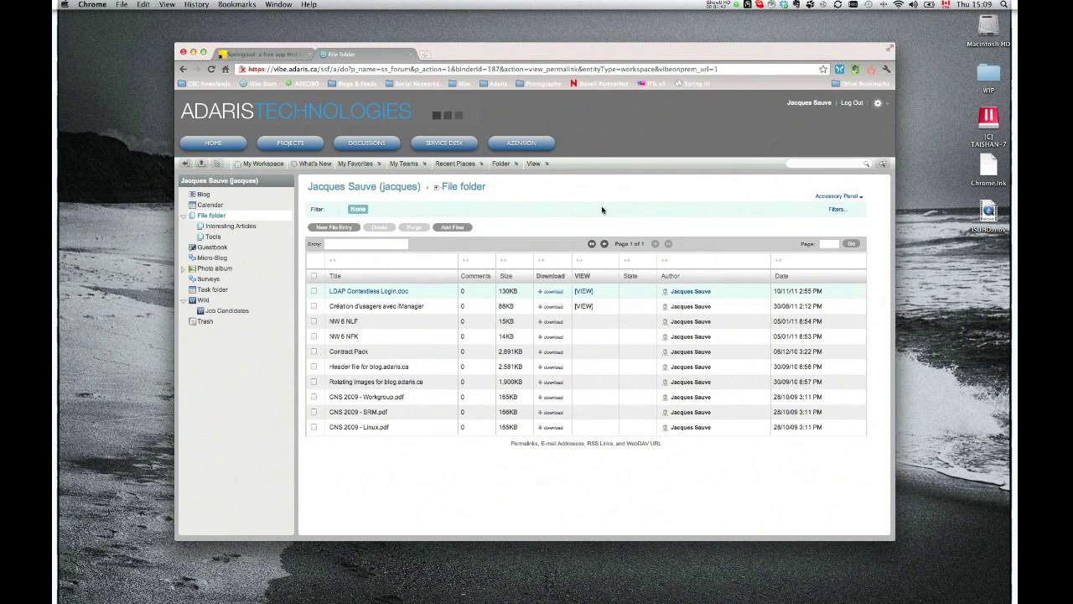
- Switch to Microsoft Word on the Windows desktop and open LDAP Contextless Login.doc from the personal workspace's File folder in Vibe
key("ctrl+Right")
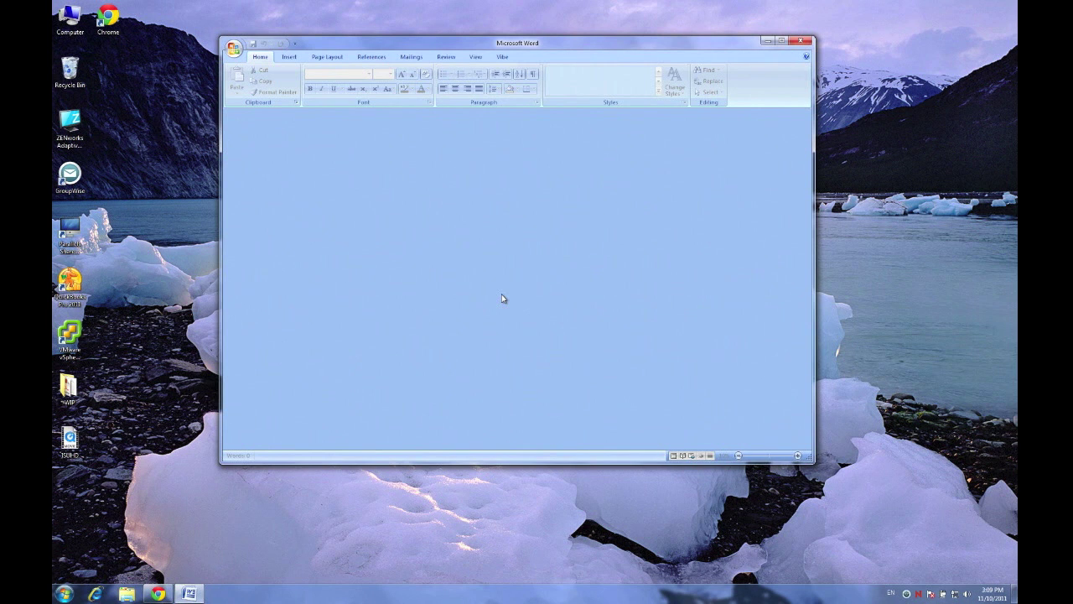
left_click(501, 58)
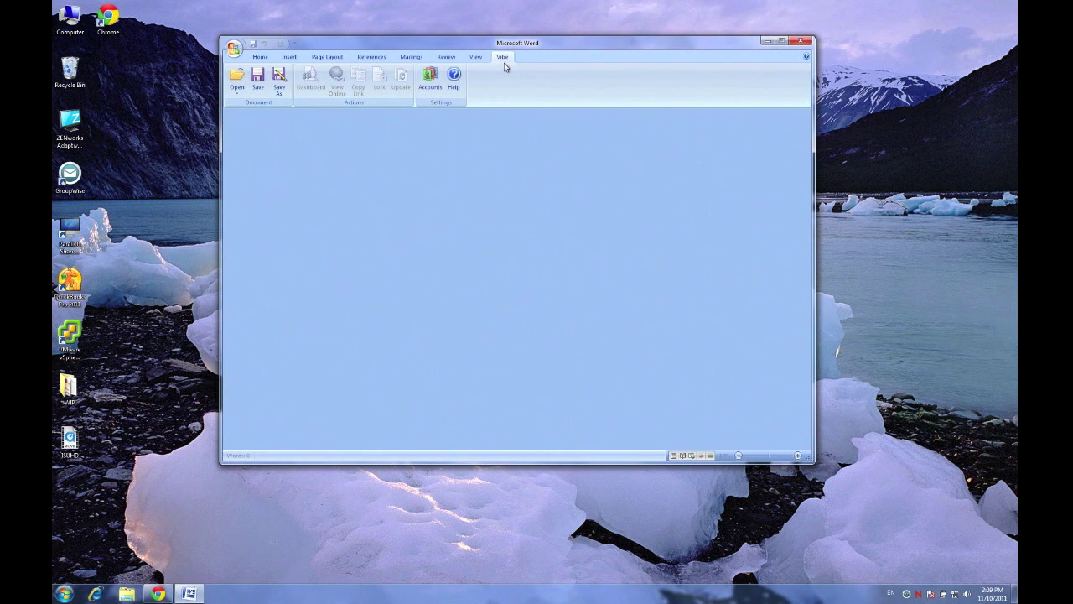
left_click(236, 80)
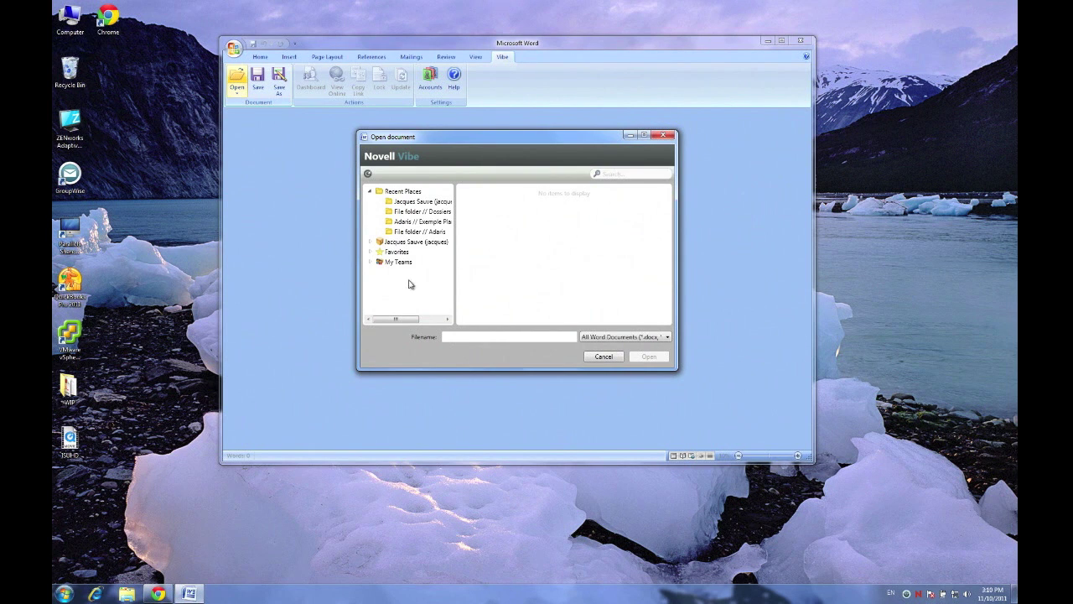
left_click(370, 241)
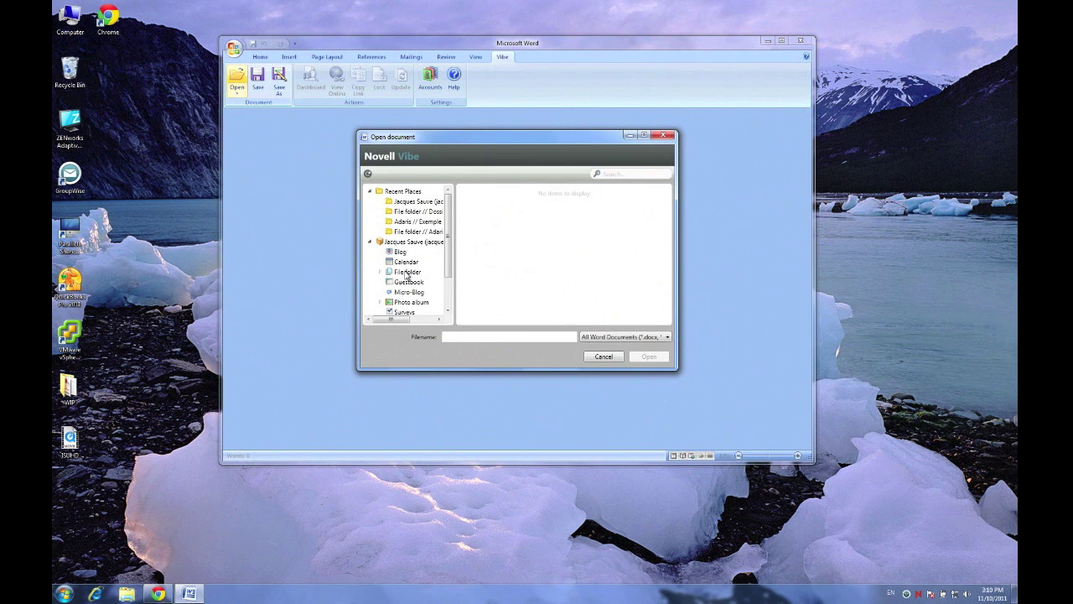
left_click(407, 273)
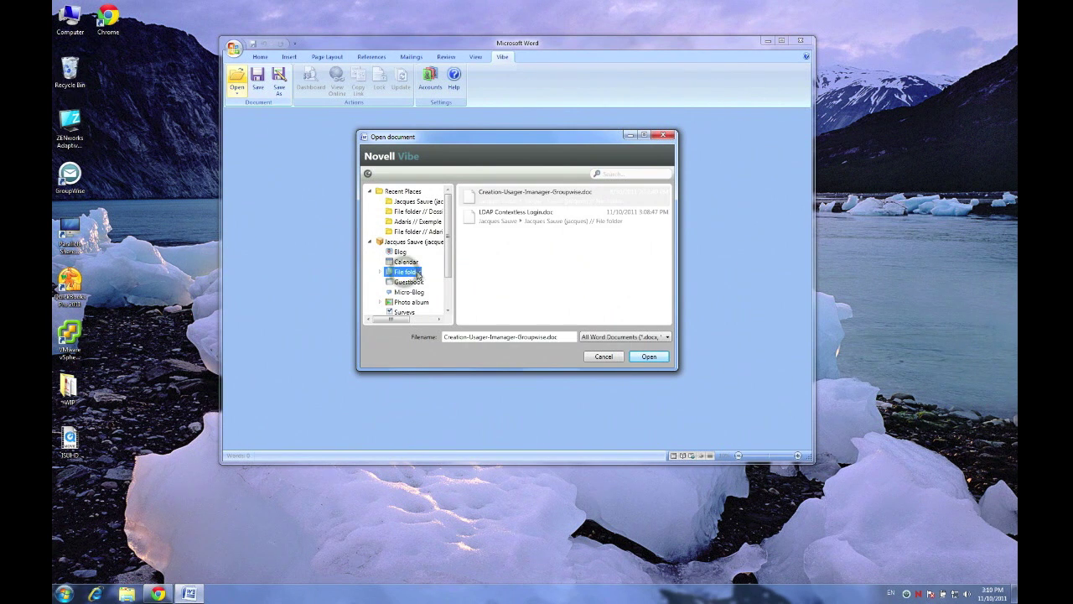
left_click(547, 214)
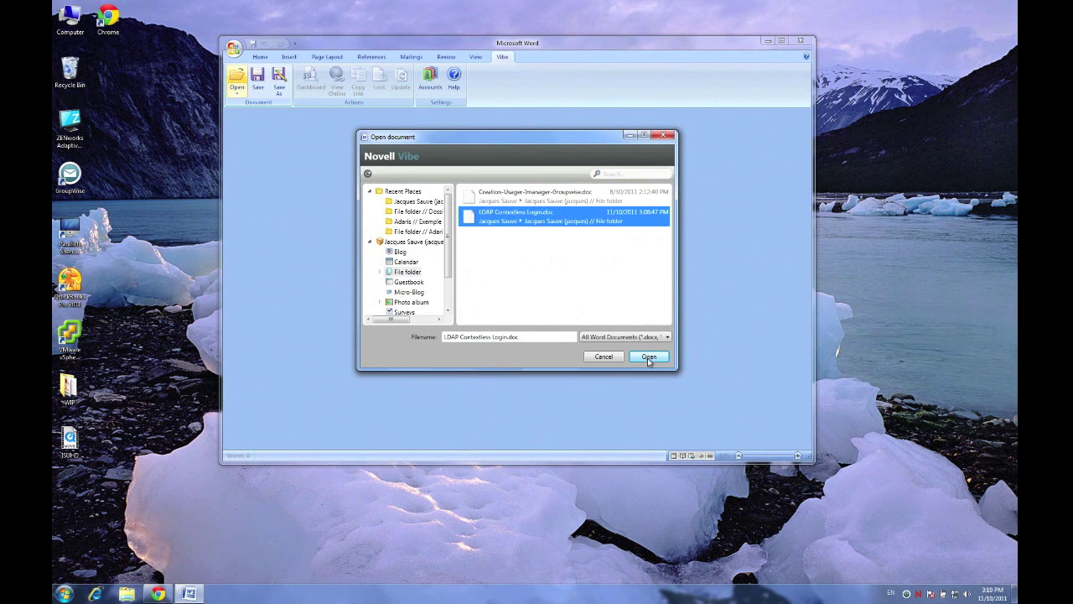
left_click(648, 357)
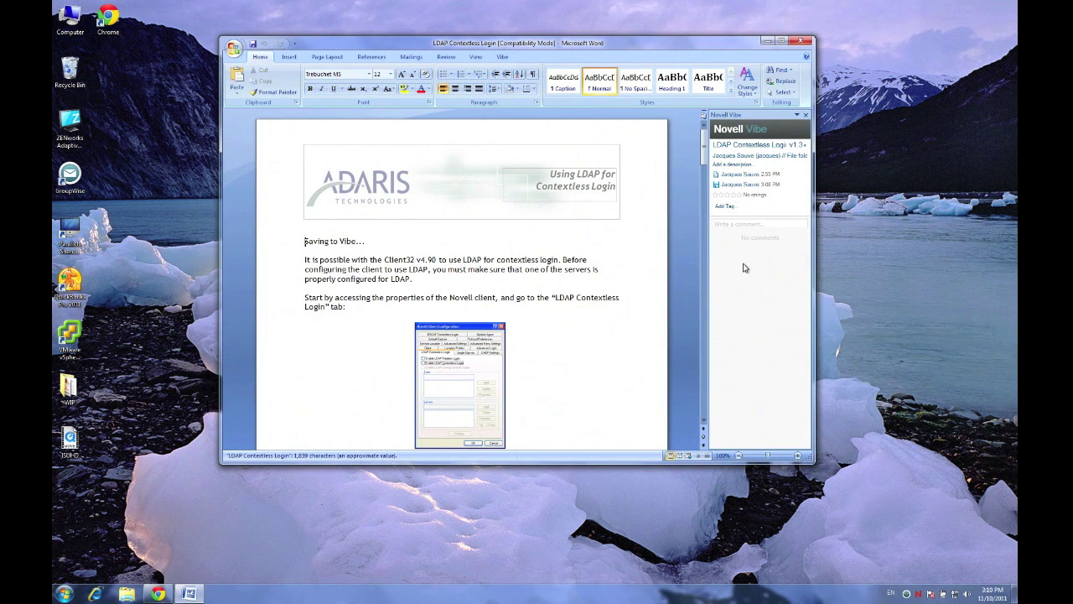
- Rate the document four stars in Vibe and post the comment "Nice document!"
left_click(730, 194)
left_click(729, 224)
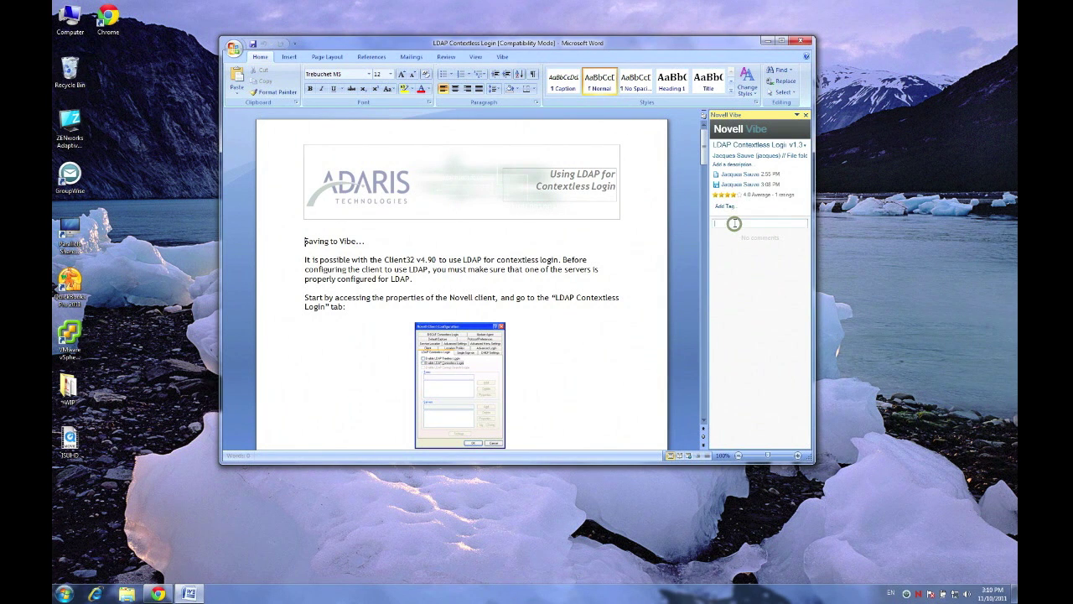
type("Nice document")
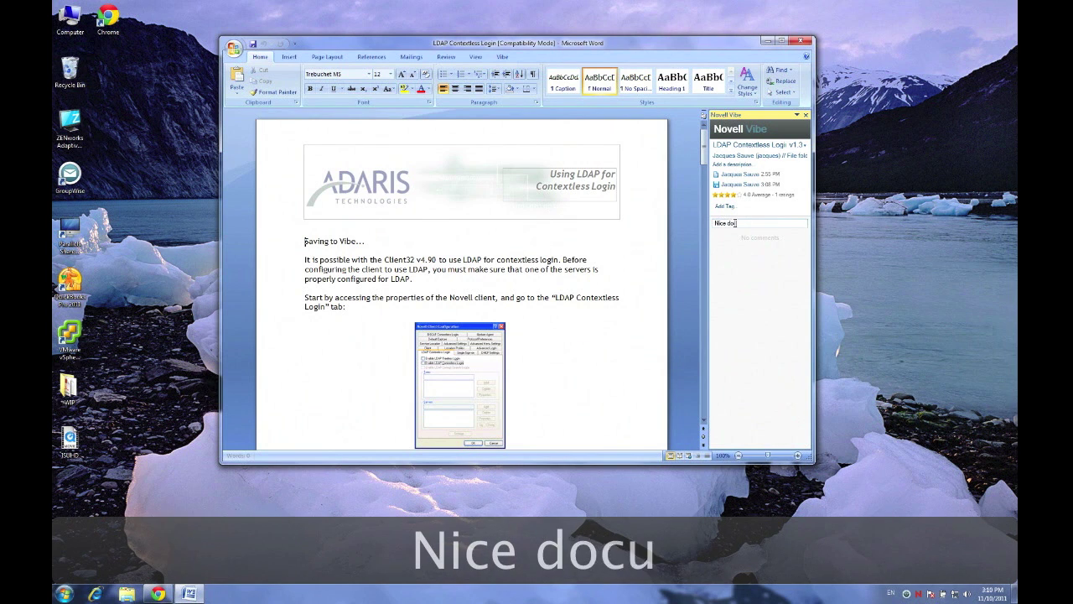
type("!")
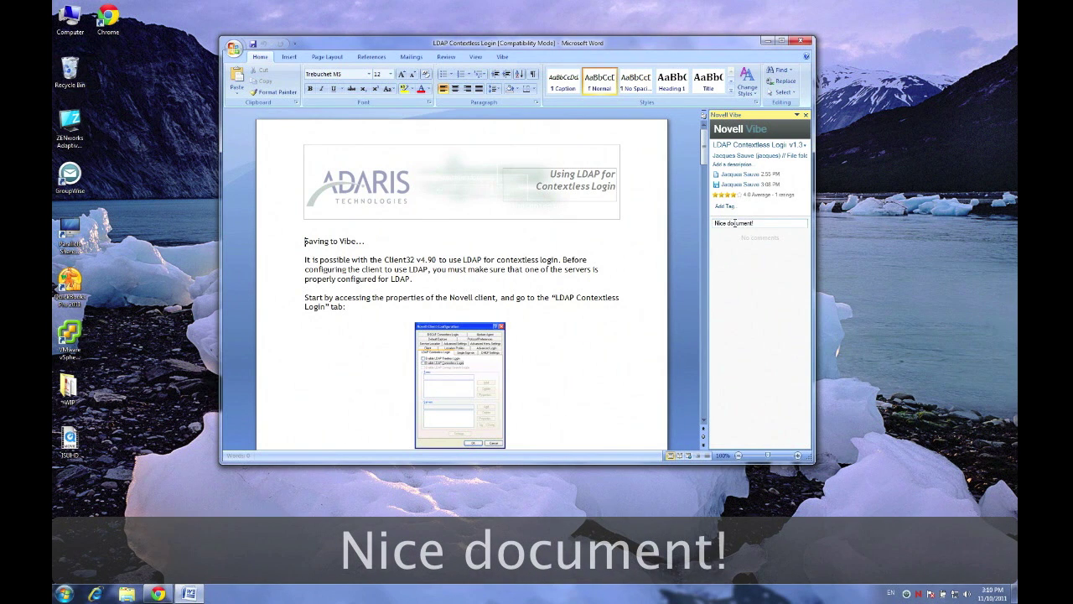
key("Return")
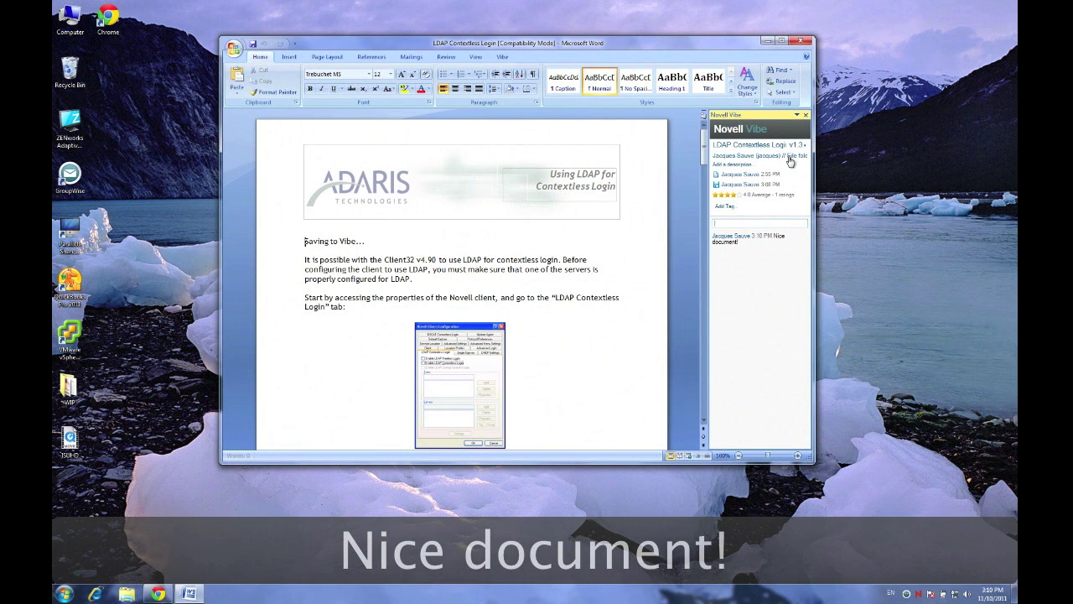
- Add the Vibe description "This is an old document..." to the document
left_click(746, 167)
type("T")
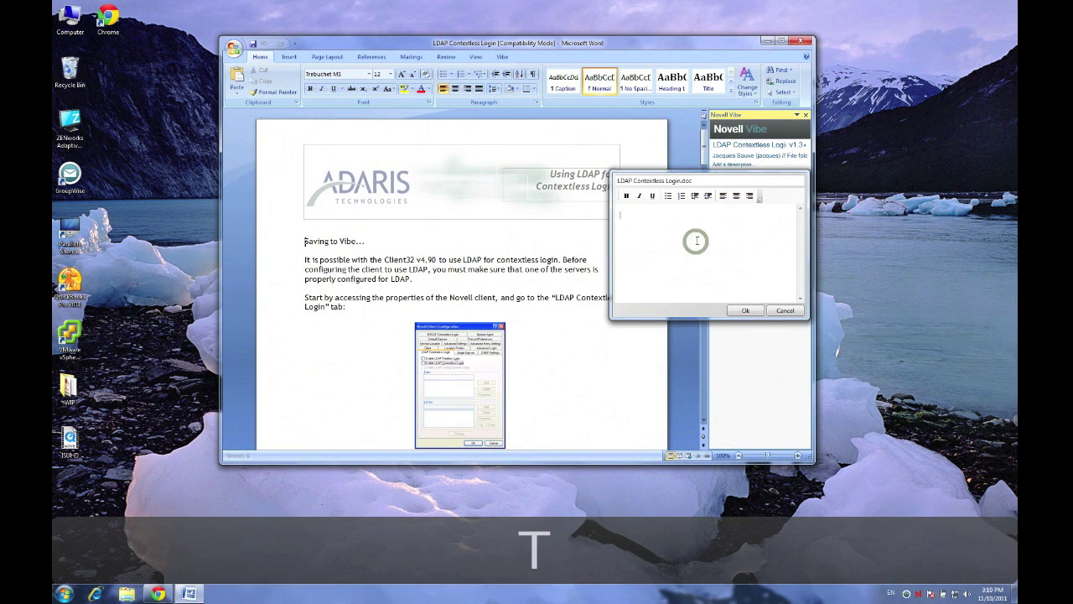
type("his is an old d")
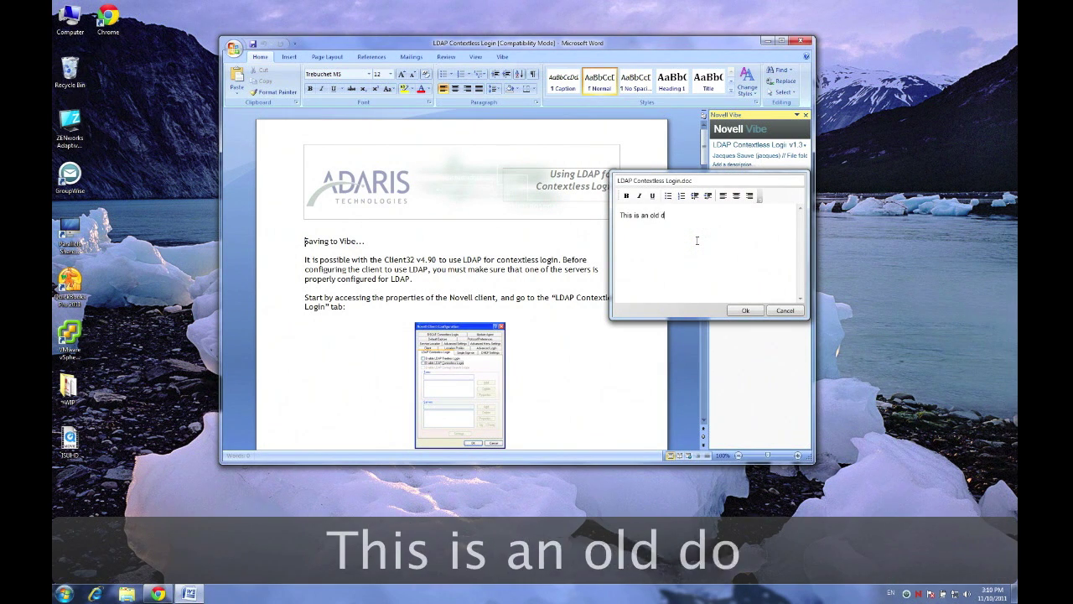
type("ocuments")
key("BackSpace")
type(".")
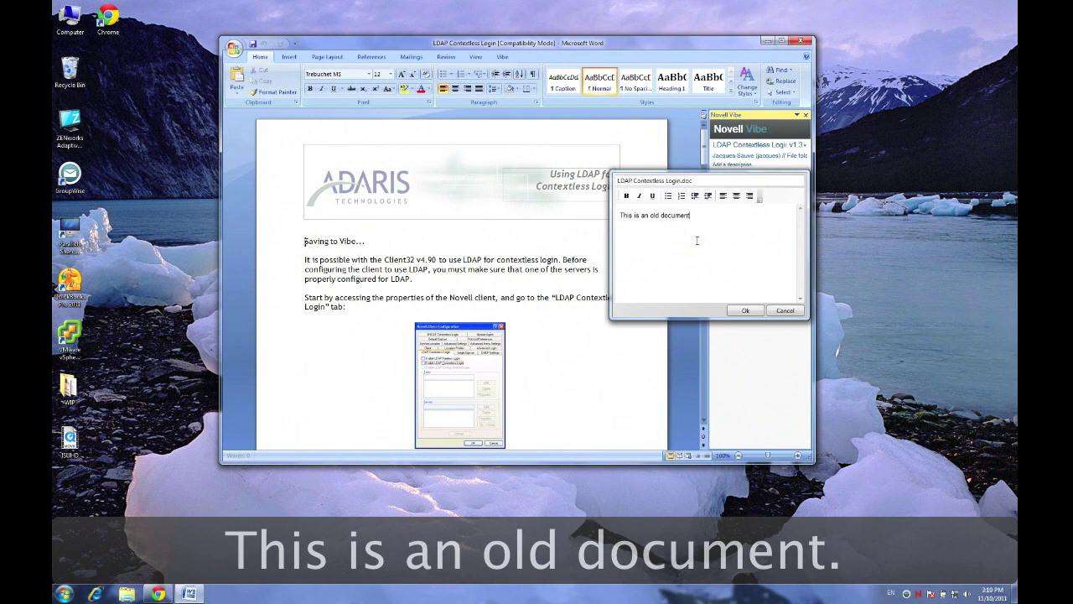
type("..")
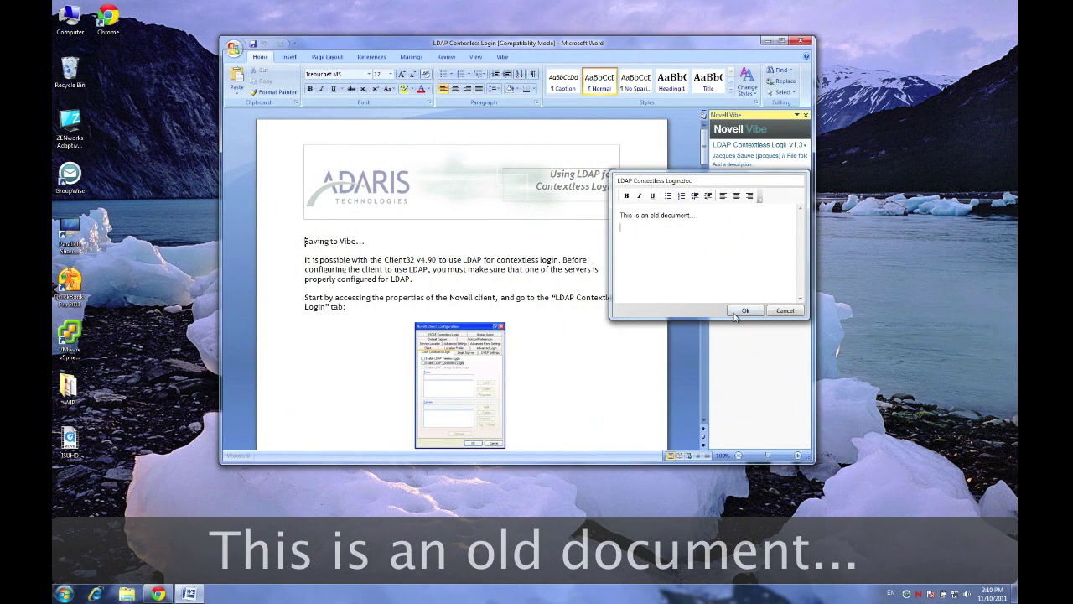
left_click(736, 312)
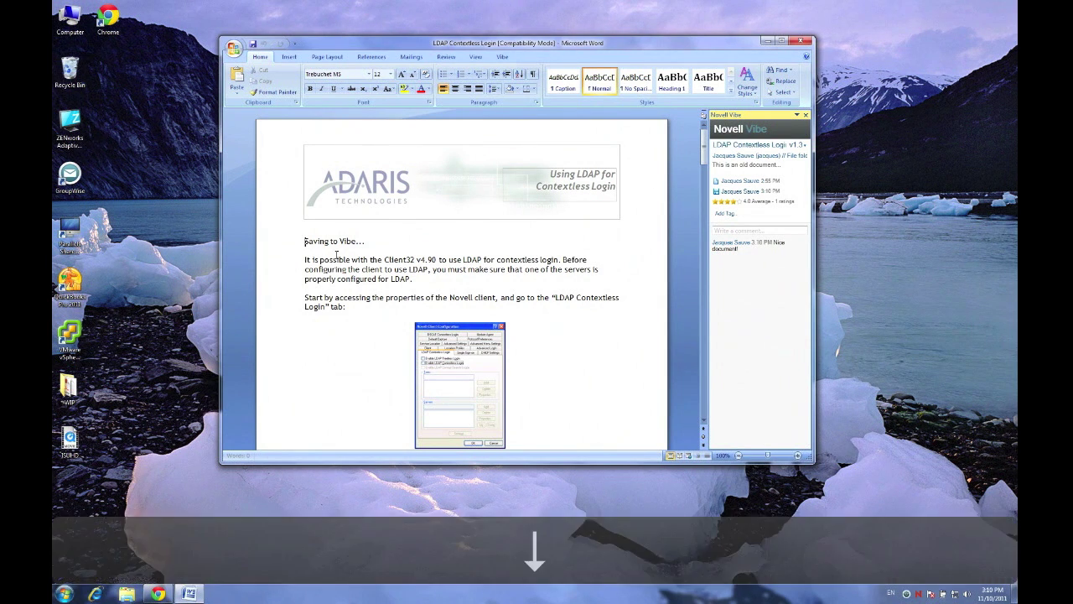
- Delete the "Saving to Vibe..." line from the start of the document and save the change to Vibe
key("shift+Down")
key("Delete")
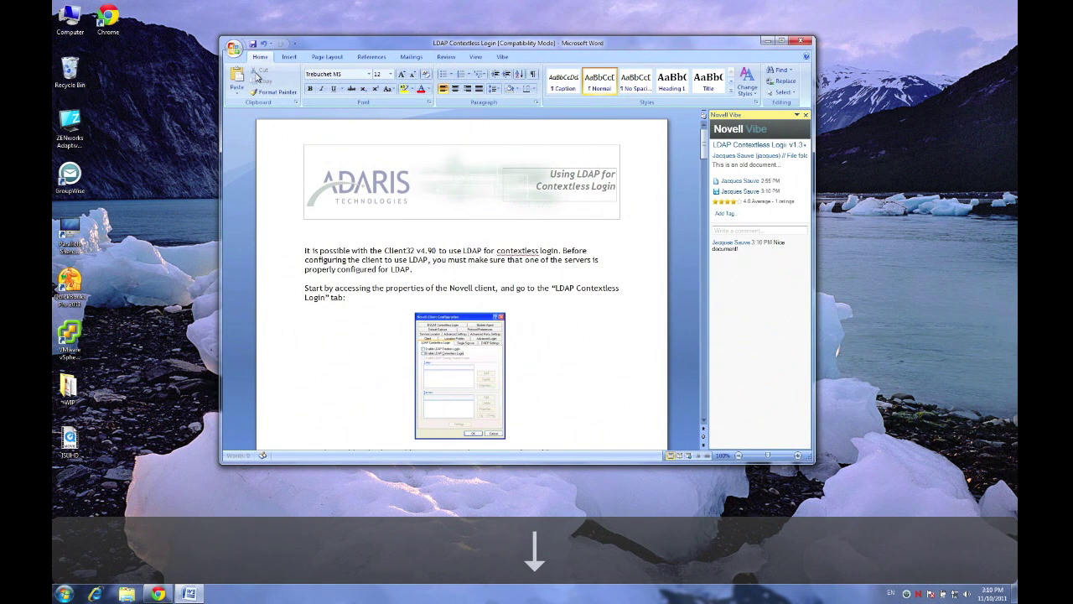
left_click(498, 57)
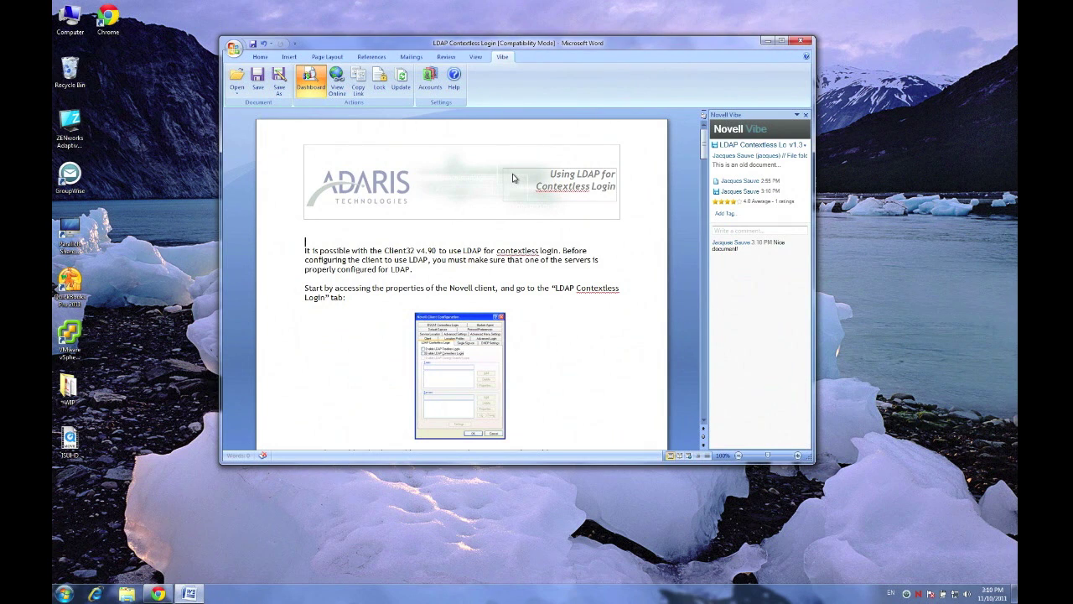
- Close the document in Word and switch to Chrome showing the Vibe File folder
left_click(233, 47)
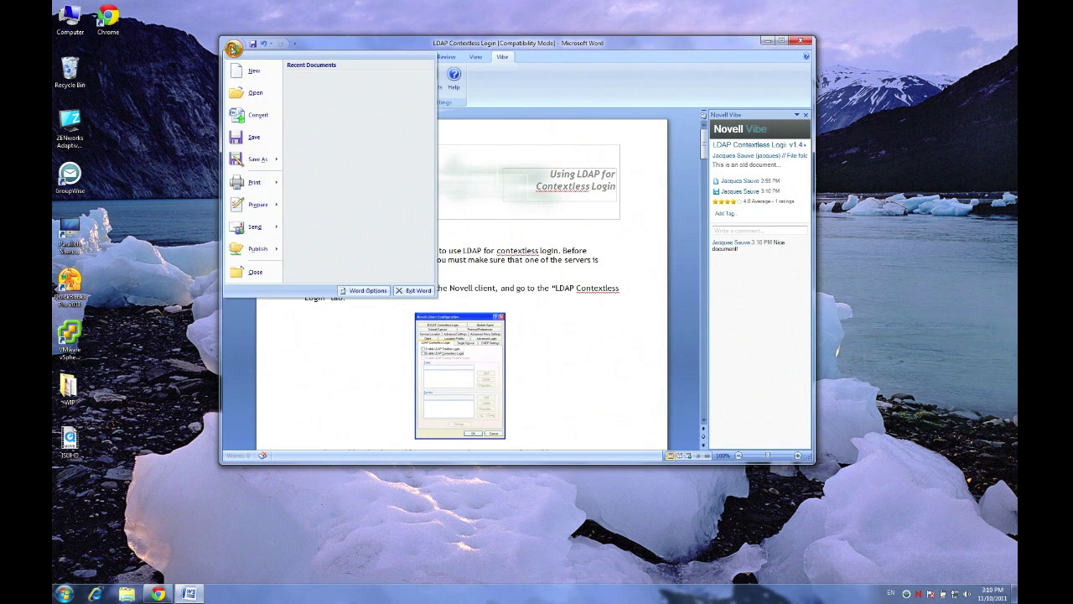
left_click(259, 271)
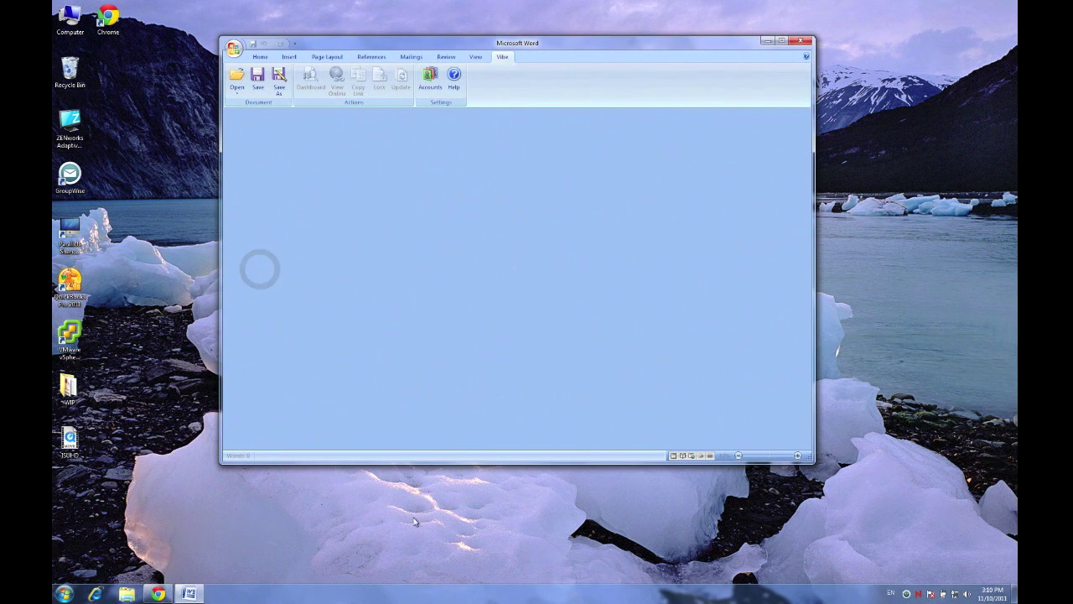
left_click(159, 593)
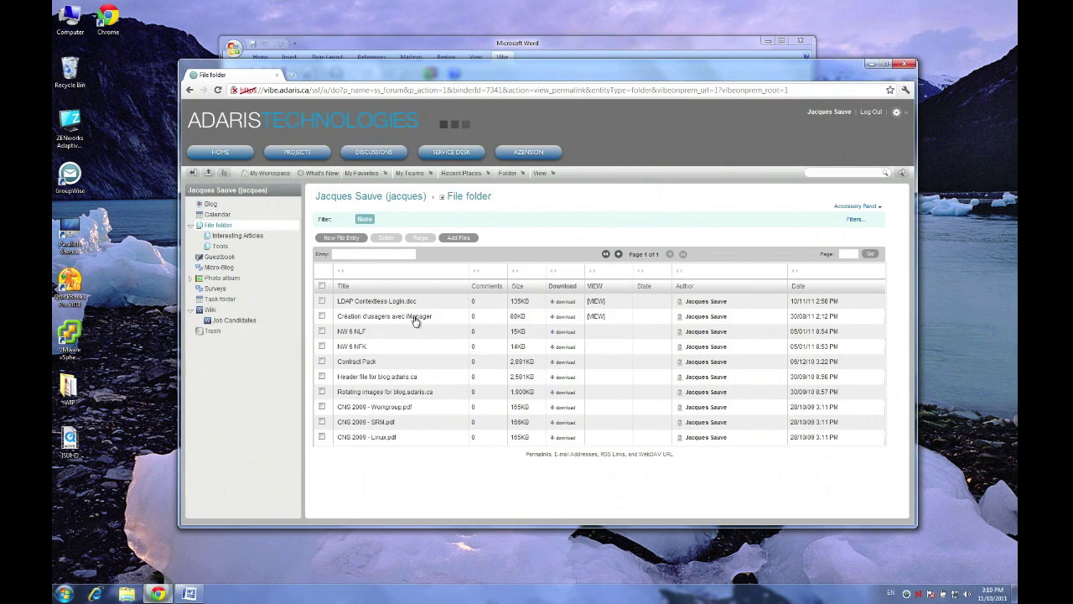
- Refresh the Vibe File folder, open the "LDAP Contextless Login.doc" entry and post the comment "Thanks!" on it
left_click(452, 202)
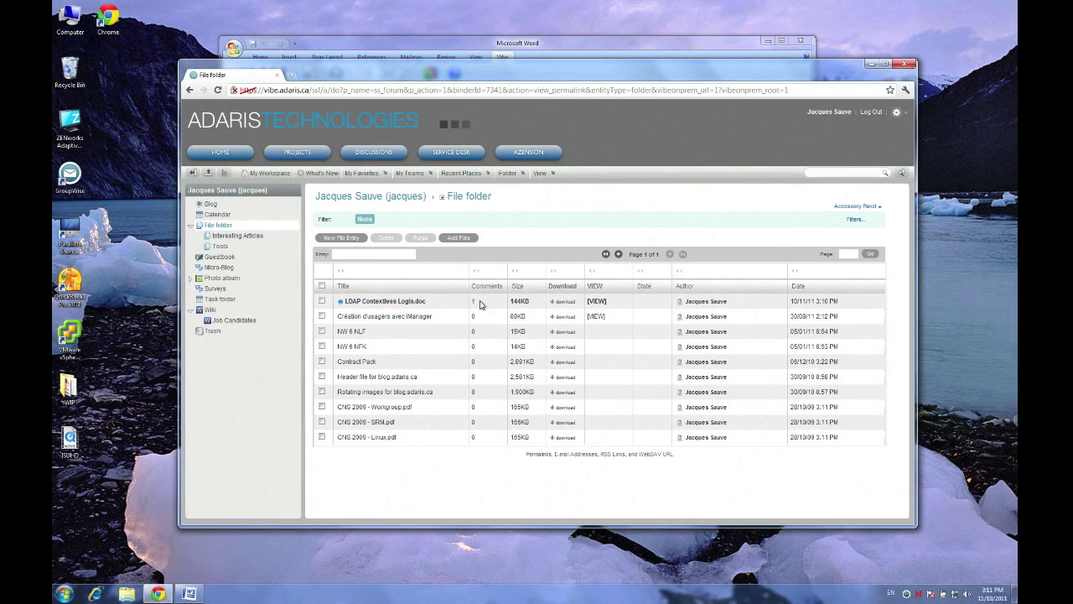
left_click(418, 302)
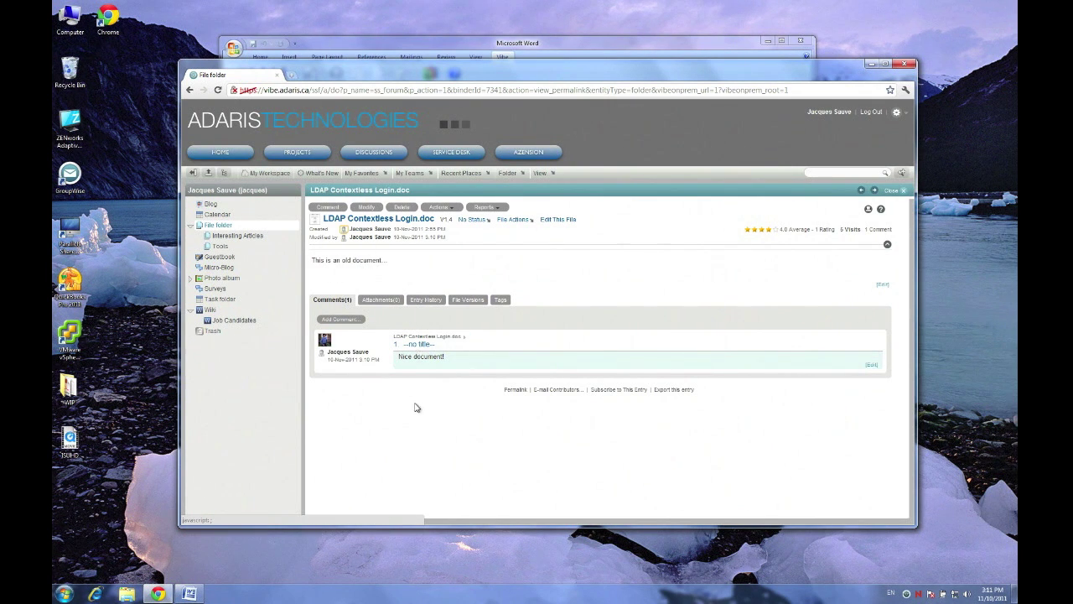
left_click(341, 319)
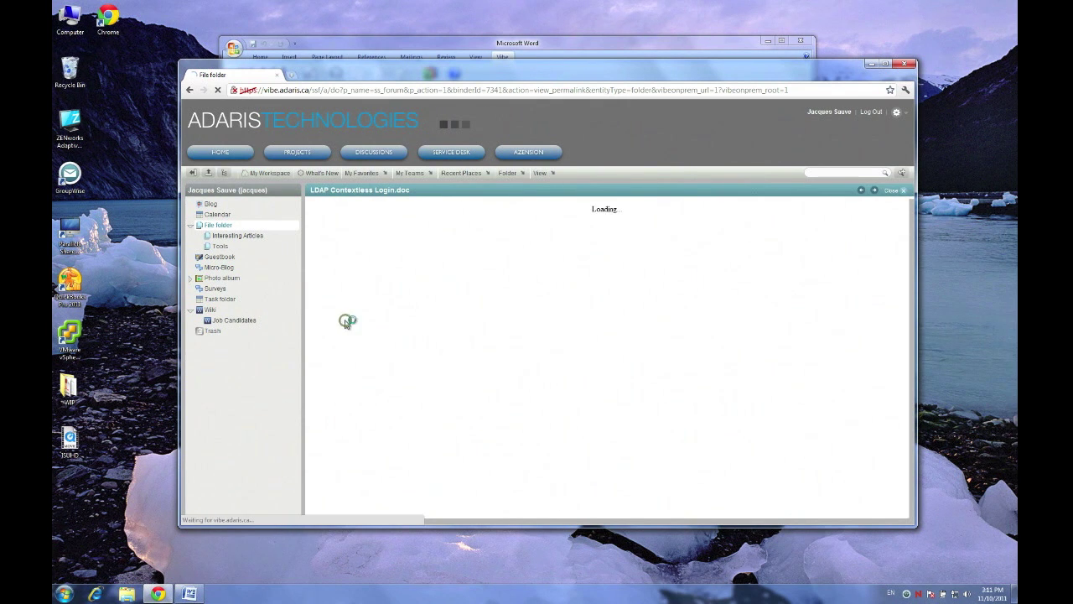
left_click(432, 311)
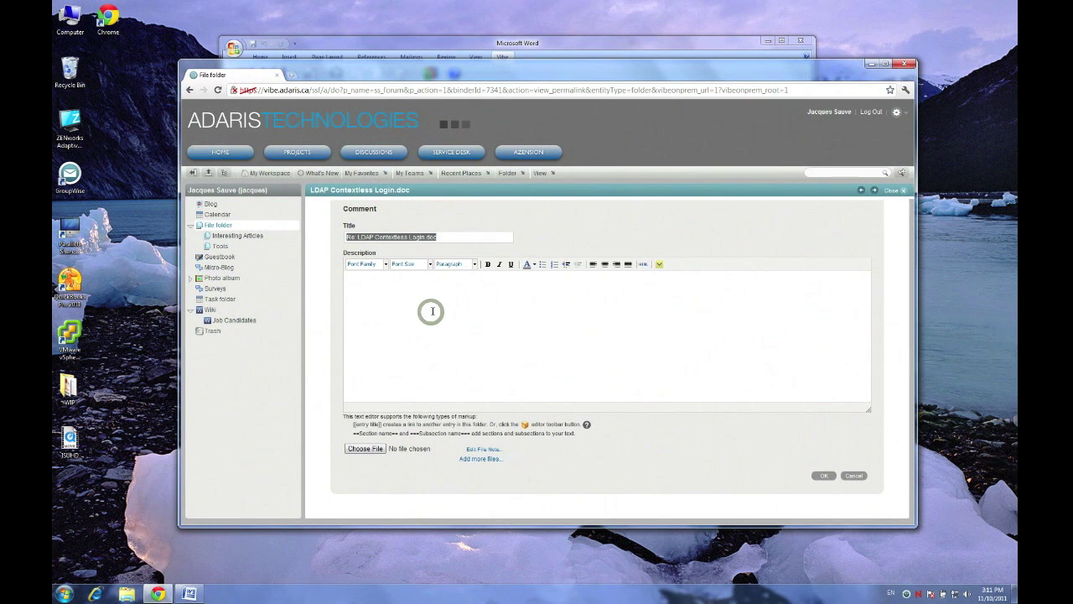
type("Thanks!")
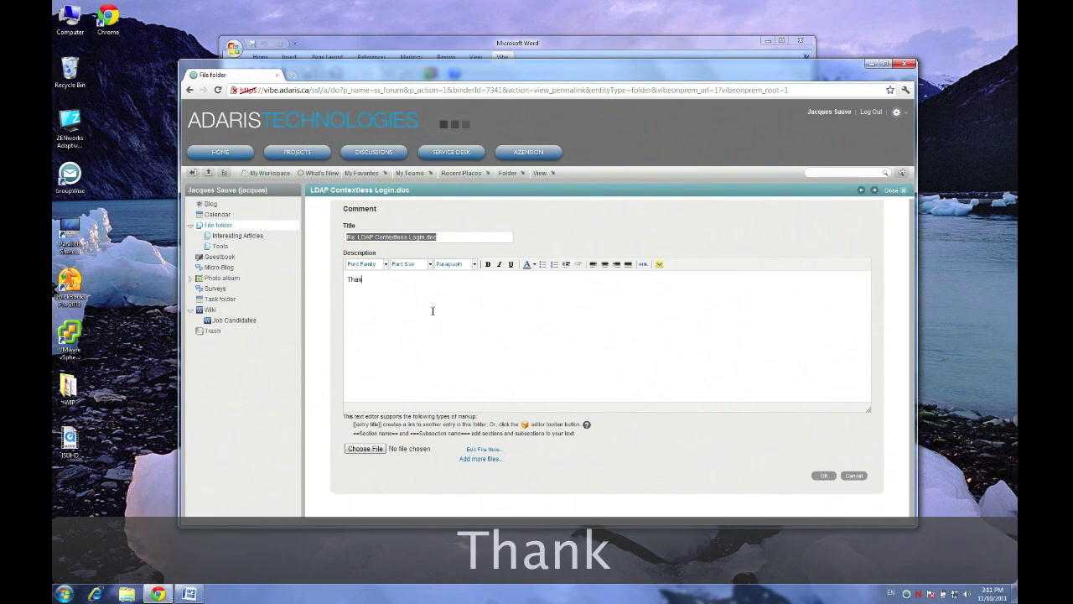
left_click(824, 476)
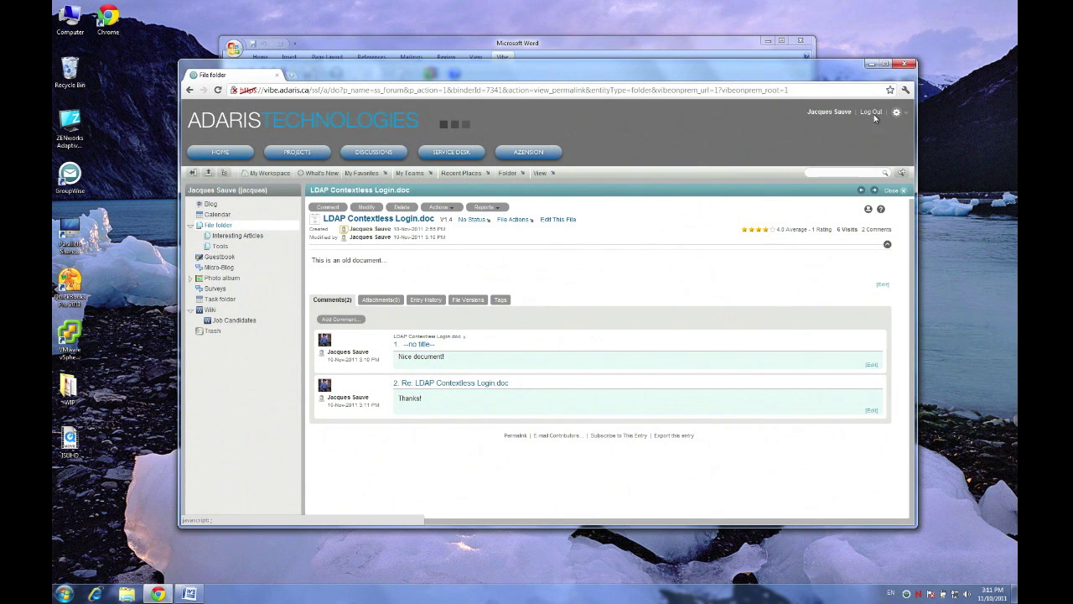
- Switch to Word and open "LDAP Contextless Login.doc" from the personal File folder in Vibe
left_click(871, 64)
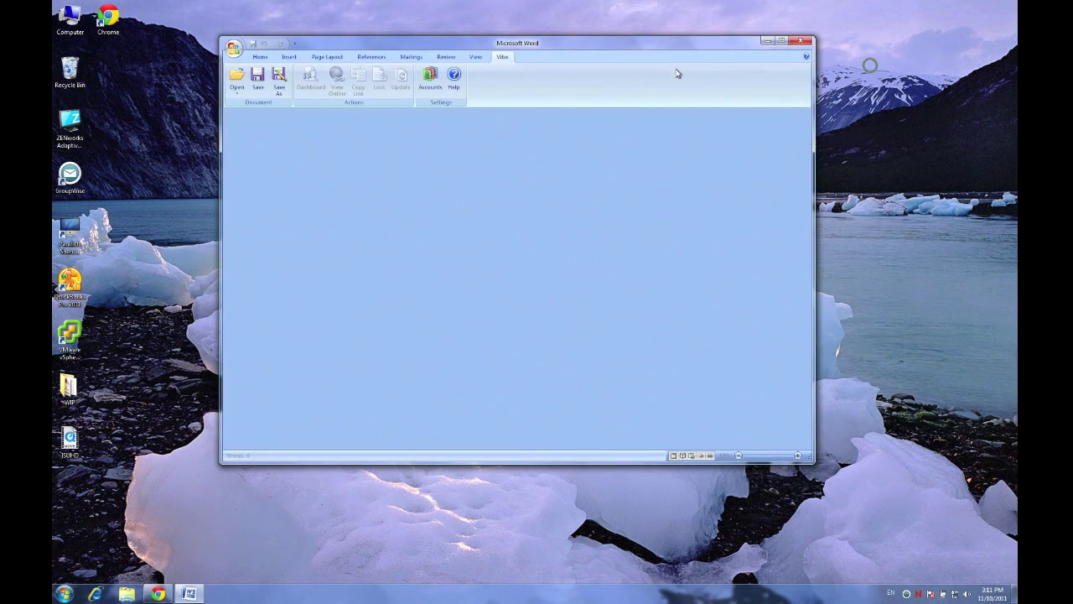
left_click(233, 80)
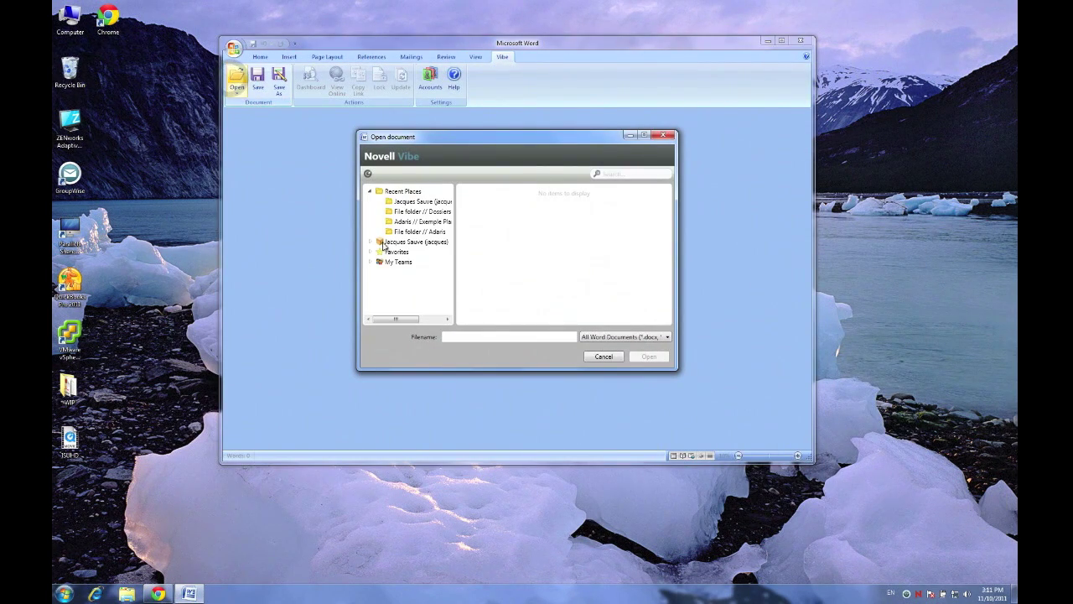
left_click(373, 243)
left_click(397, 272)
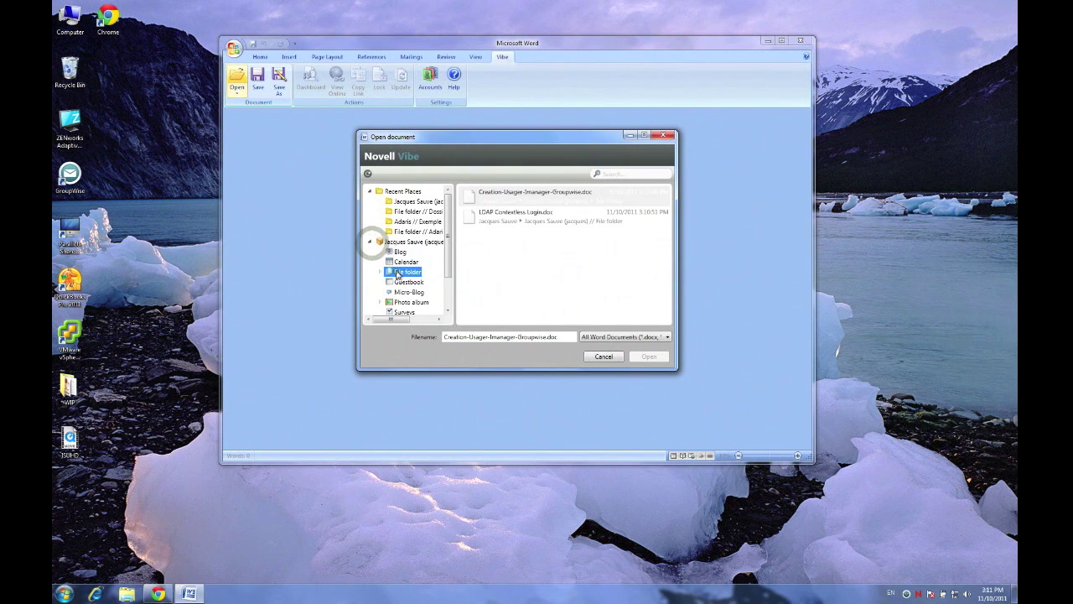
left_click(545, 212)
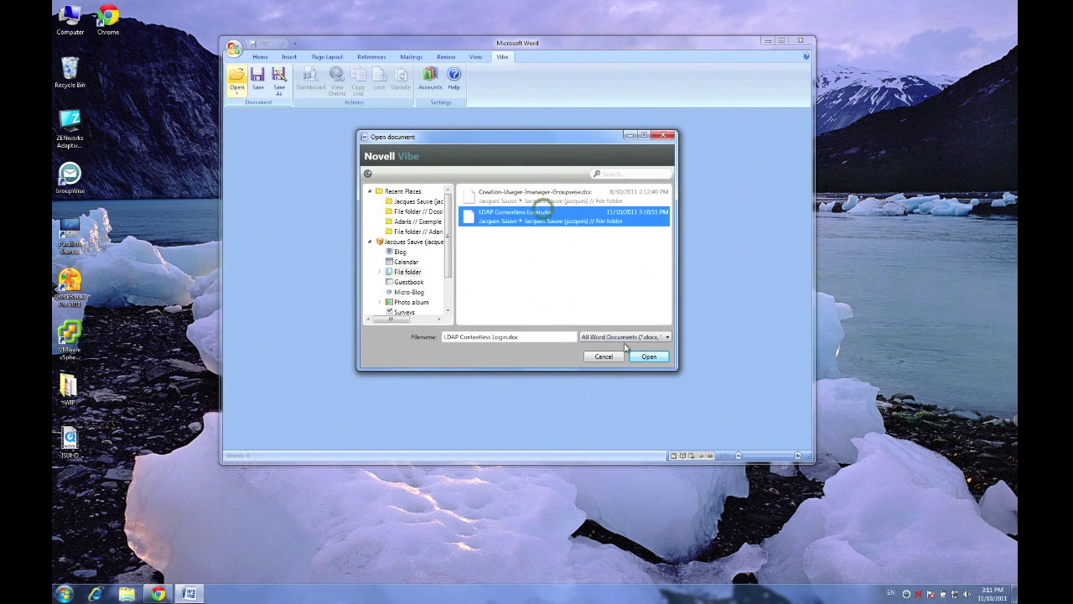
left_click(636, 359)
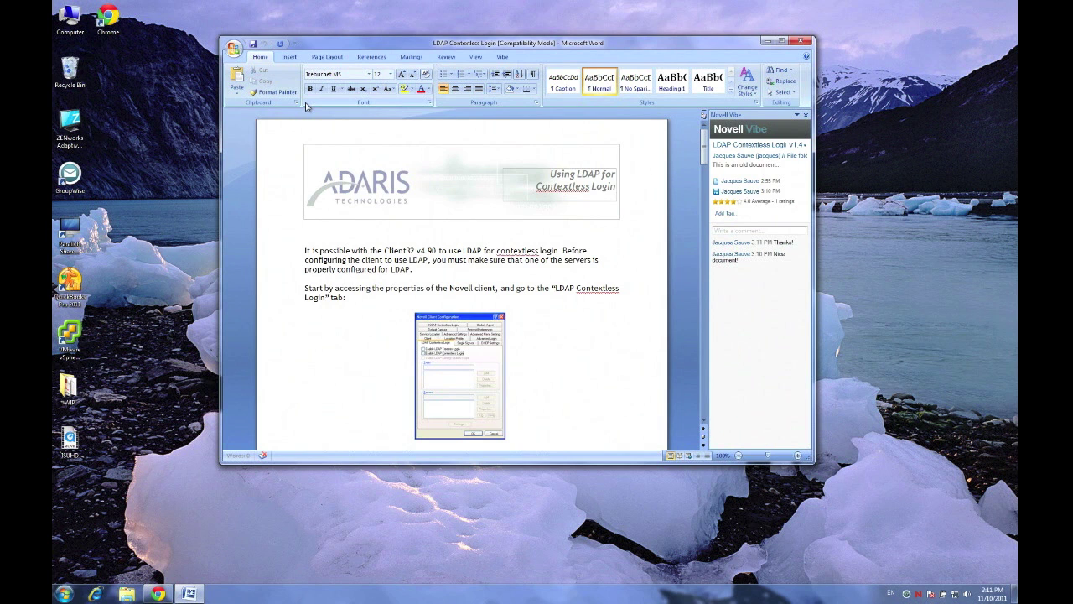
- Close the LDAP Contextless Login document and create a new blank document
left_click(233, 48)
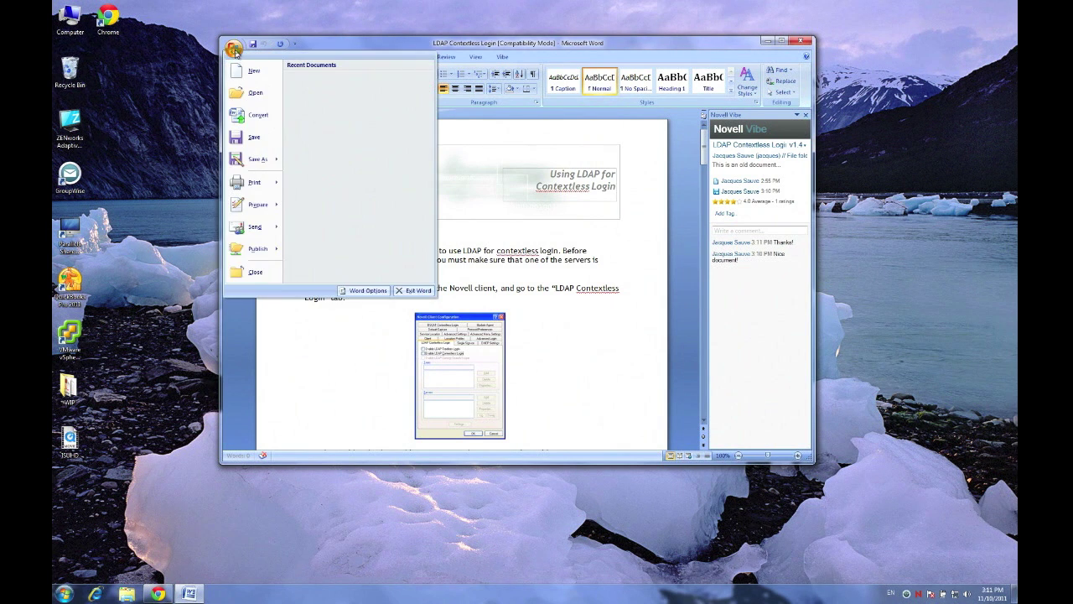
left_click(257, 273)
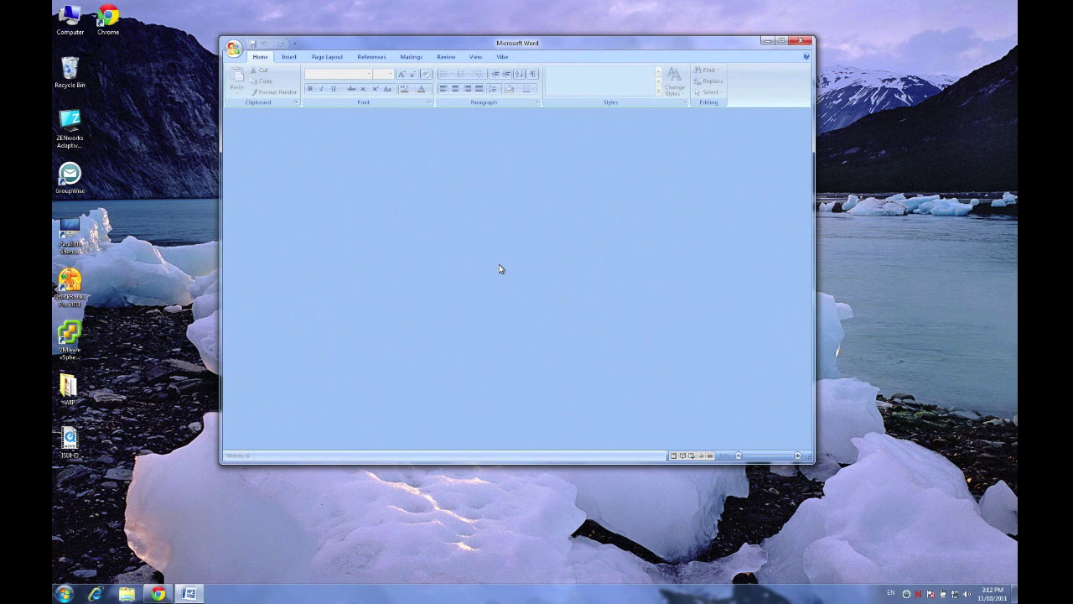
left_click(500, 57)
left_click(234, 48)
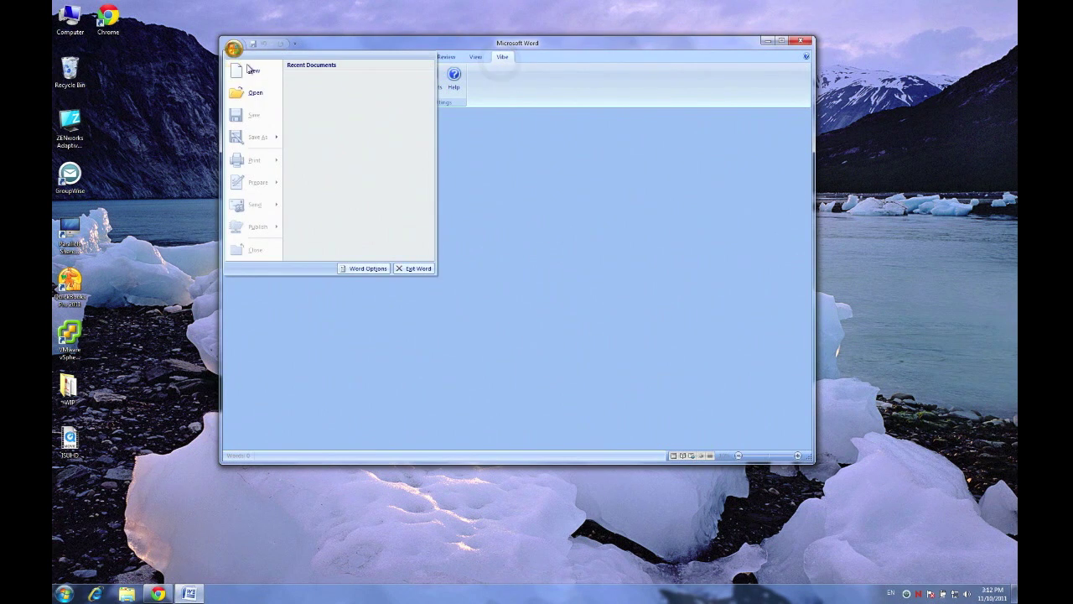
left_click(253, 70)
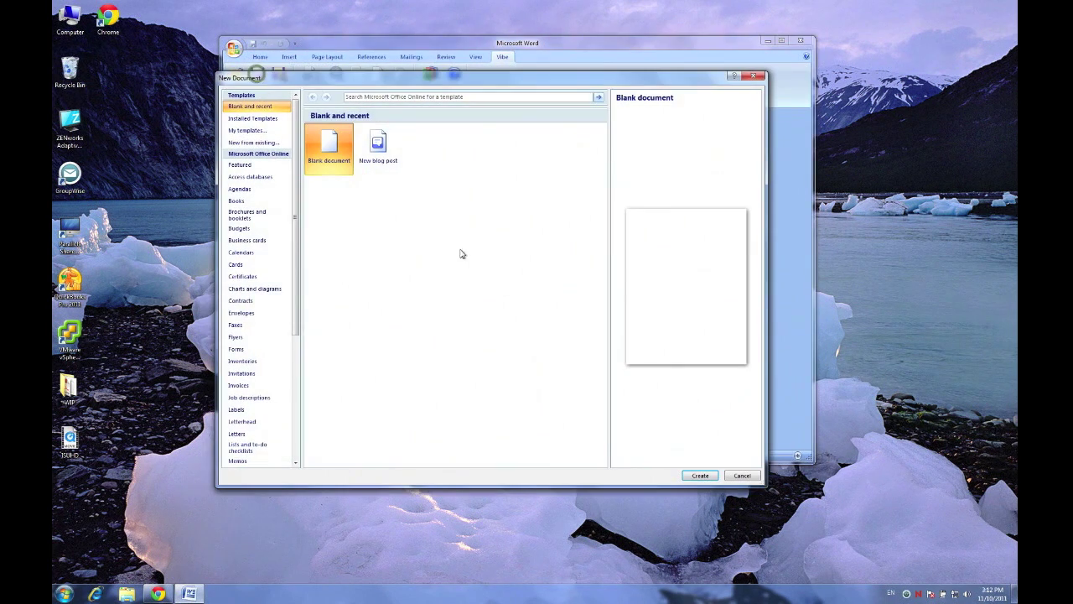
left_click(696, 475)
- Enter the text "This is a new document...." in the blank document
left_click(529, 280)
type("Th")
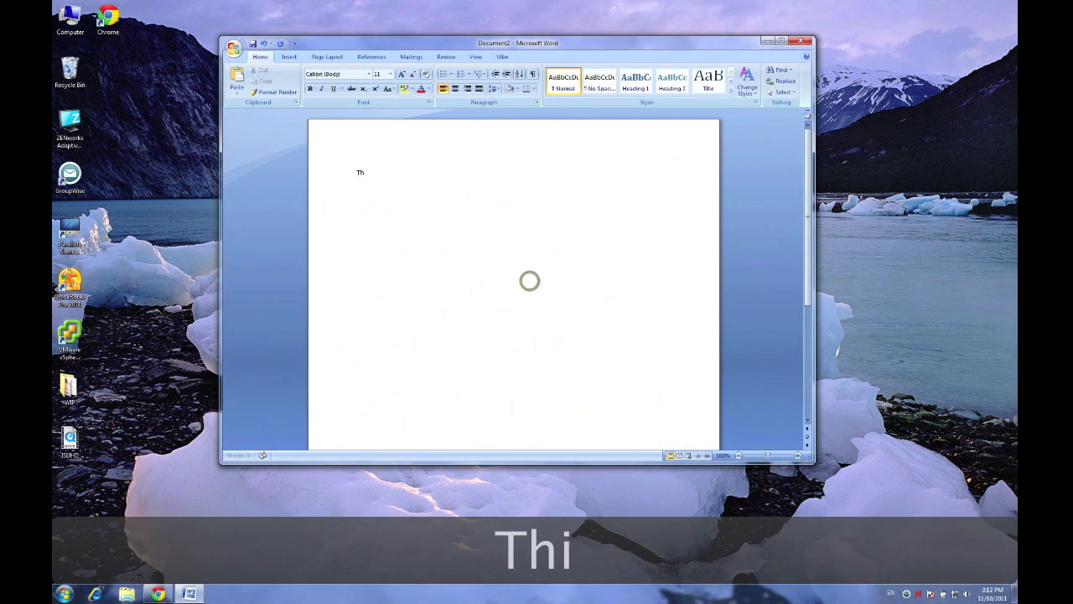
type("is is a new documents")
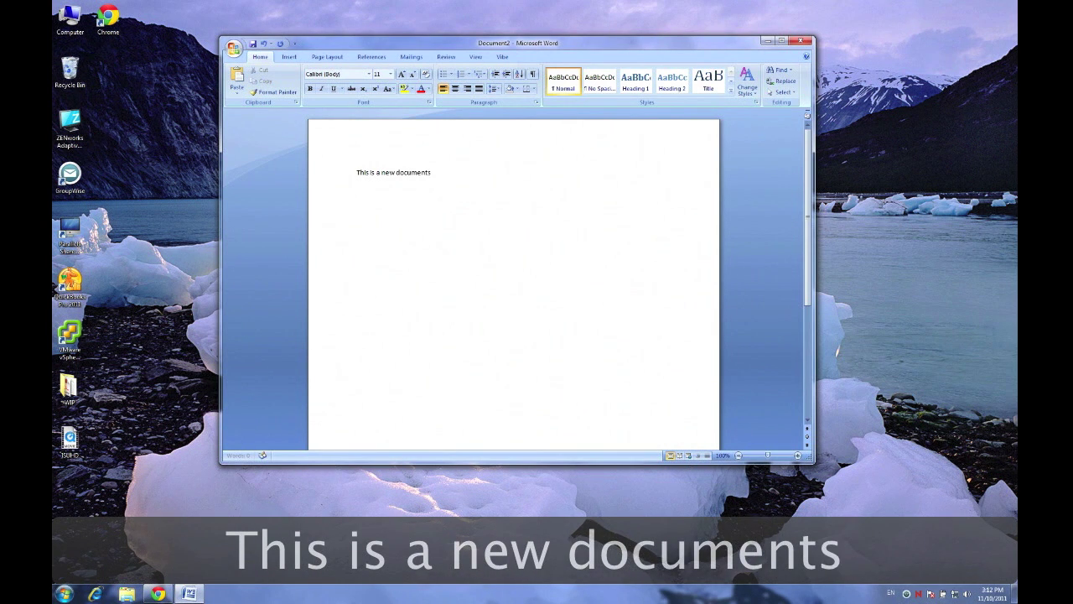
key("BackSpace")
type("....")
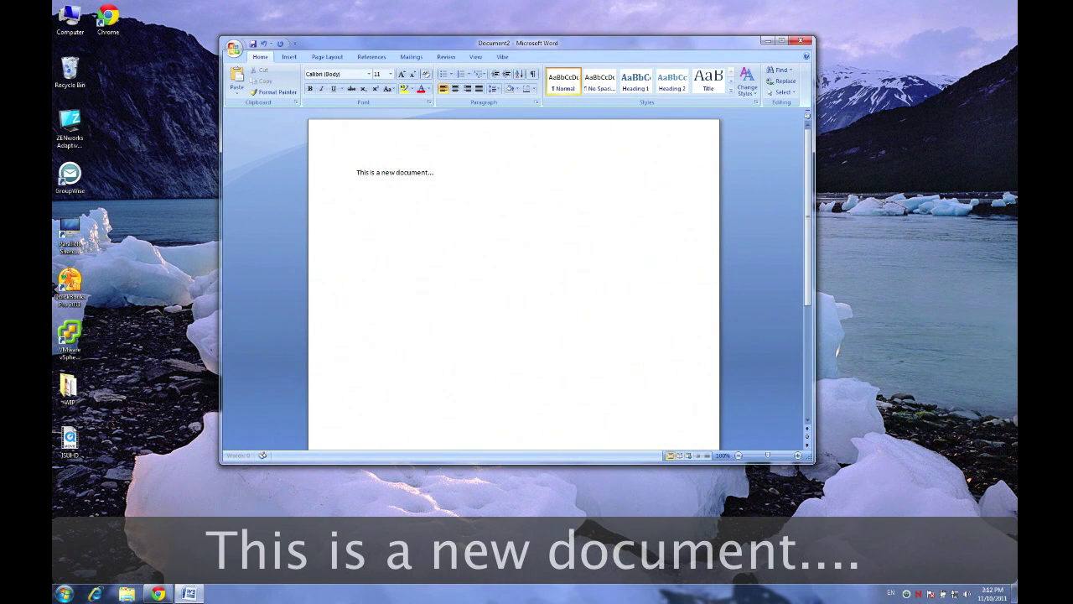
- Start saving the new document to Vibe and set its filename to "My Document.docx"
left_click(501, 58)
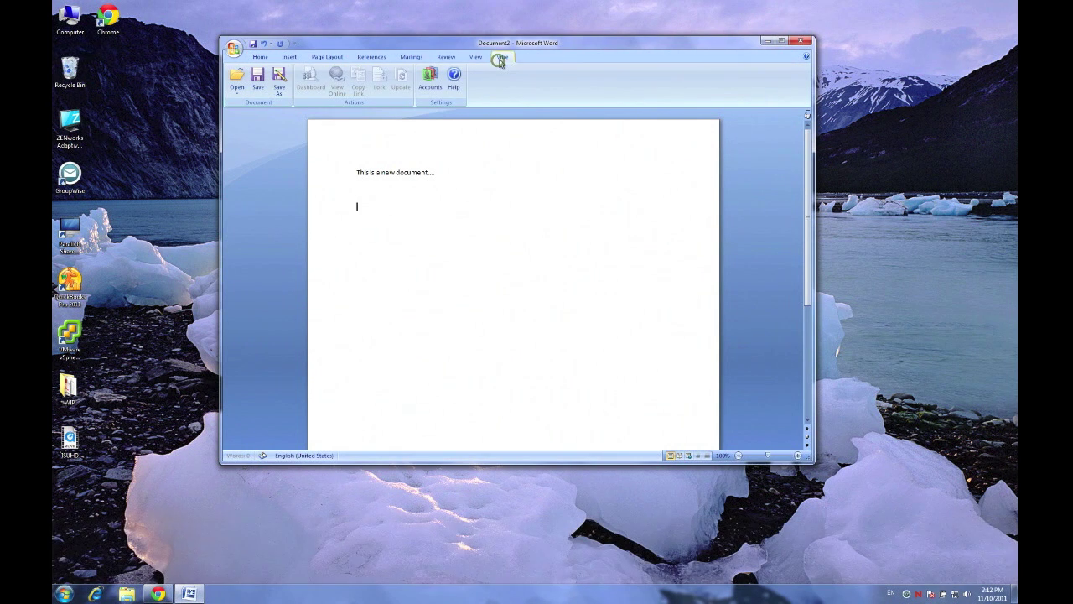
left_click(260, 78)
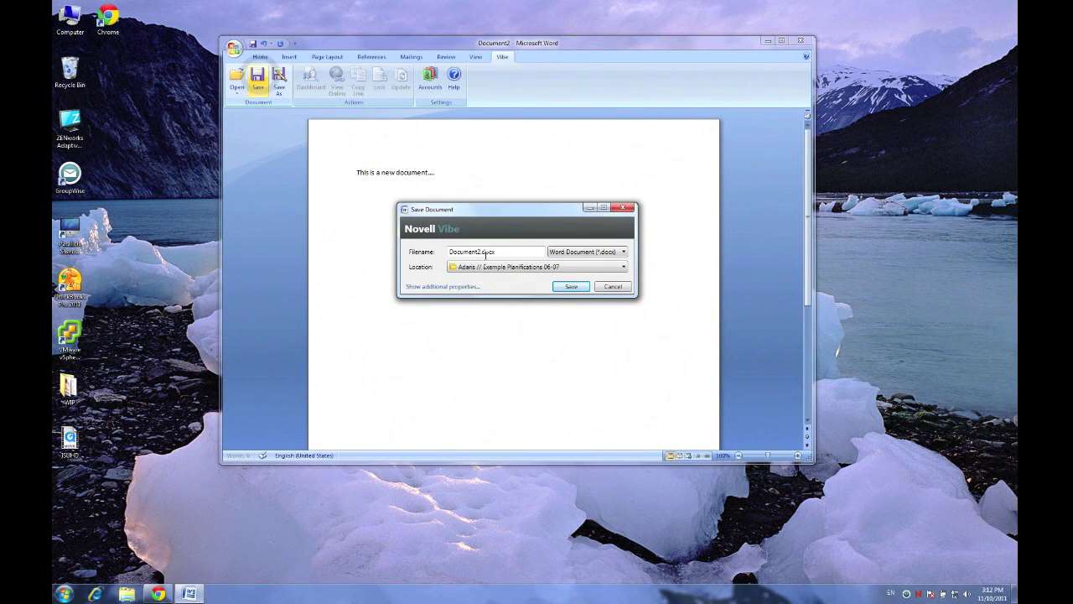
double_click(461, 251)
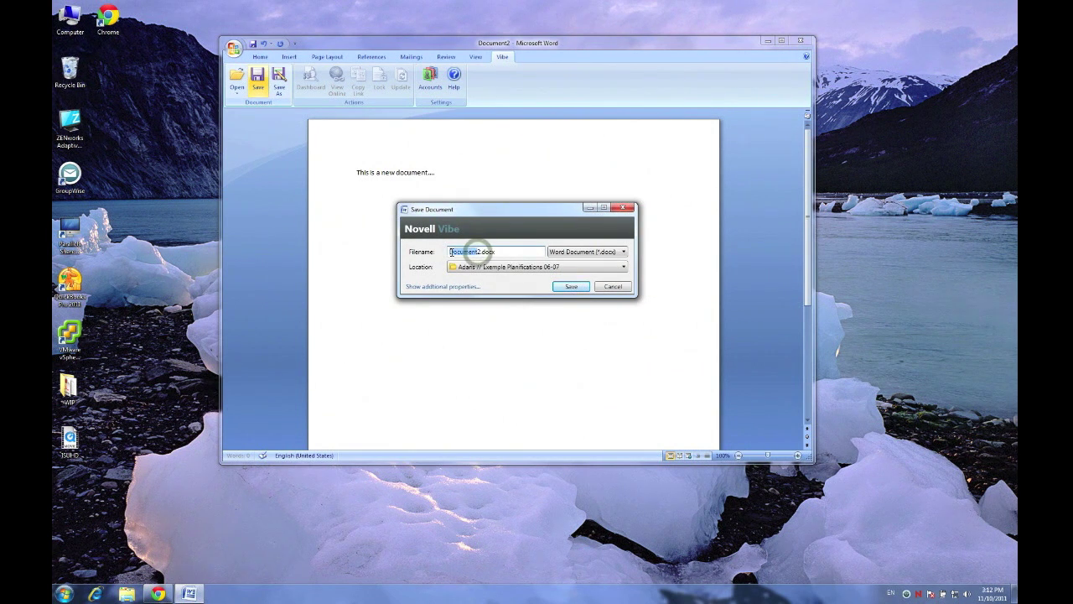
key("BackSpace")
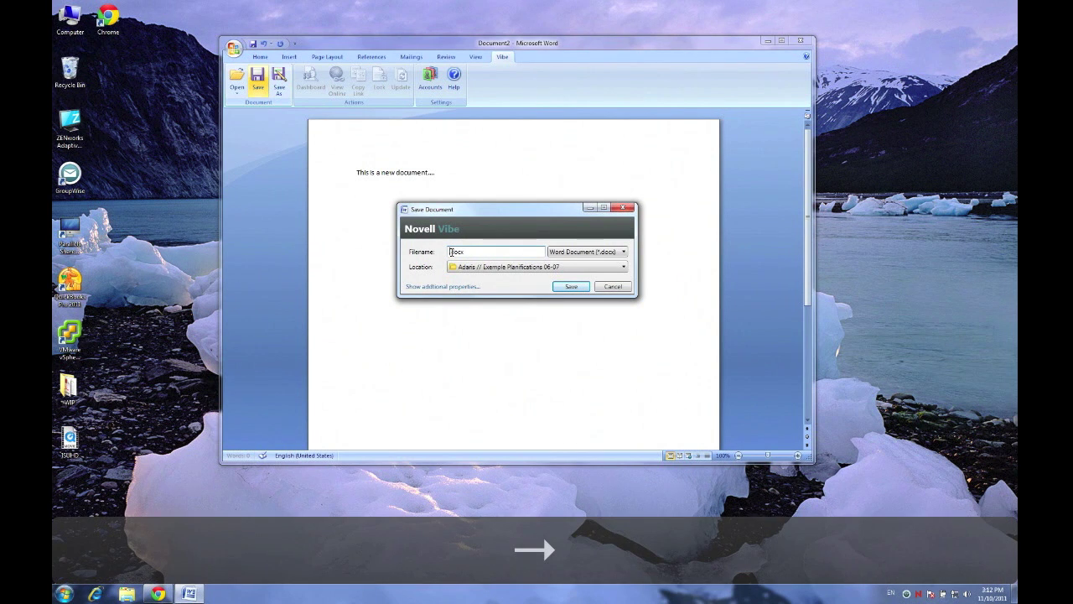
type("My Document")
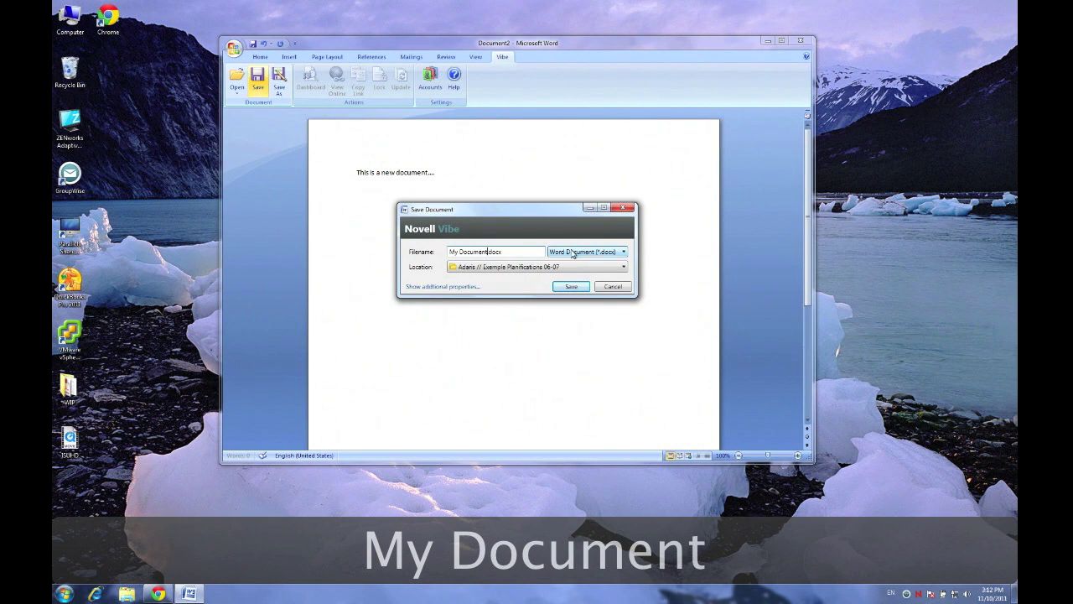
left_click(495, 266)
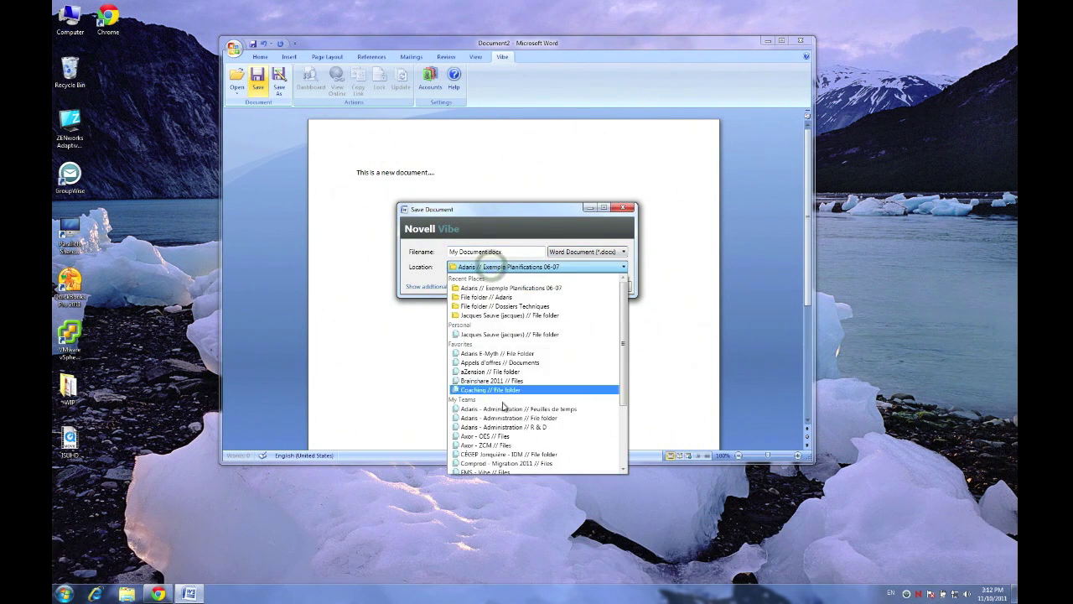
scroll(503, 406, "down", 3)
scroll(503, 406, "up", 3)
scroll(504, 408, "down", 3)
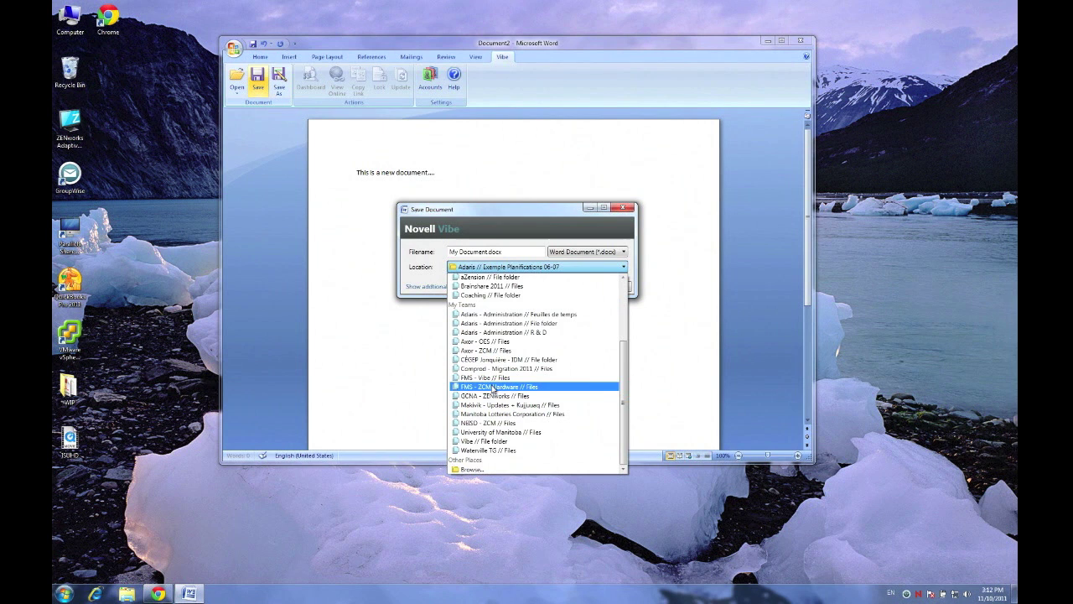
left_click(492, 470)
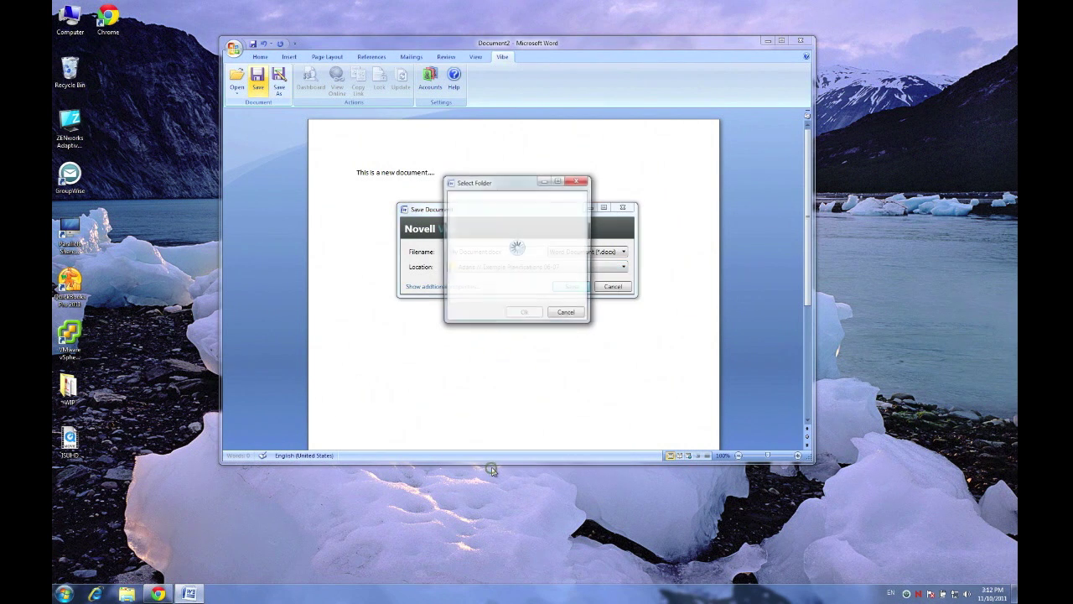
left_click(458, 220)
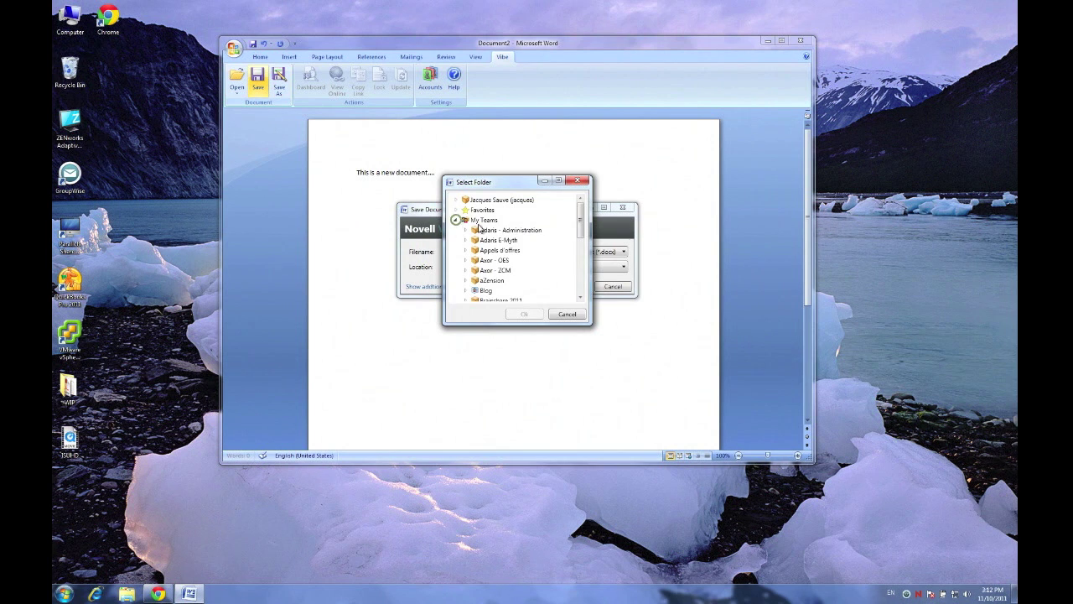
left_click(568, 314)
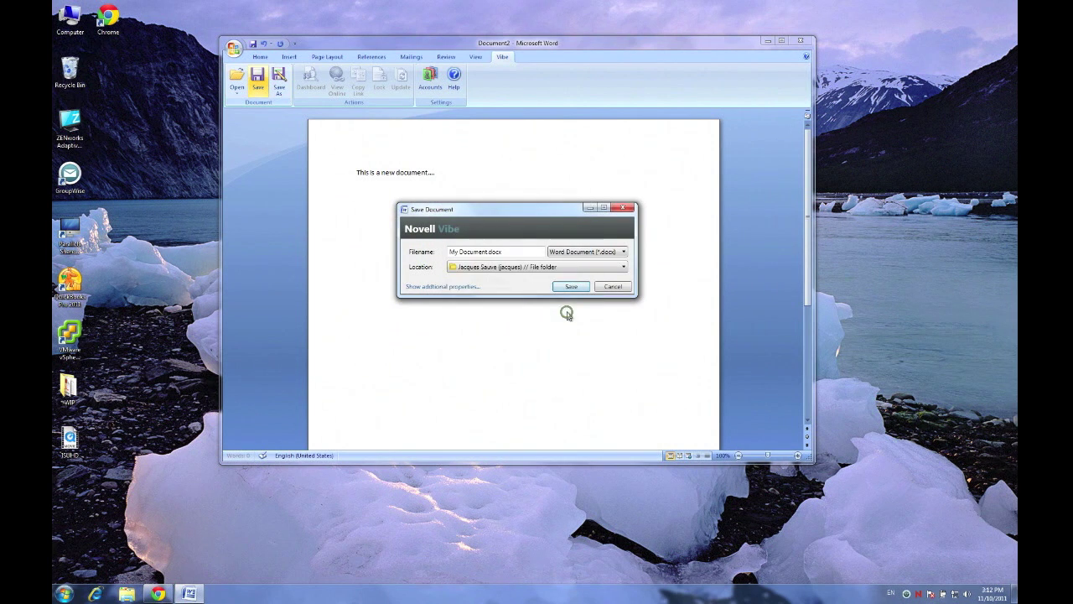
- Set the save location to the personal File folder and the title to "My Super-Document"
left_click(522, 267)
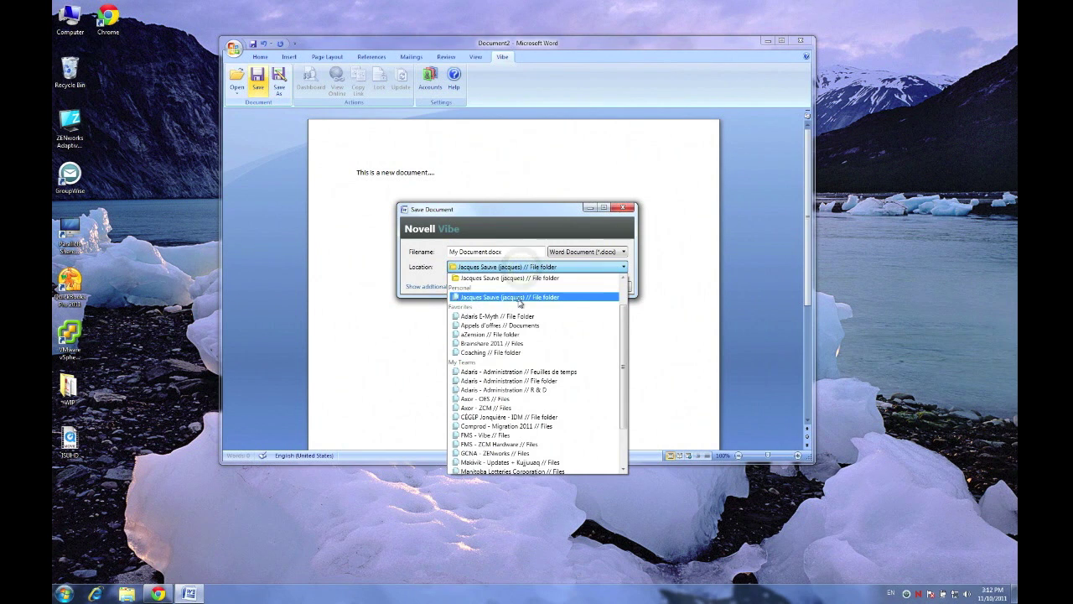
left_click(520, 299)
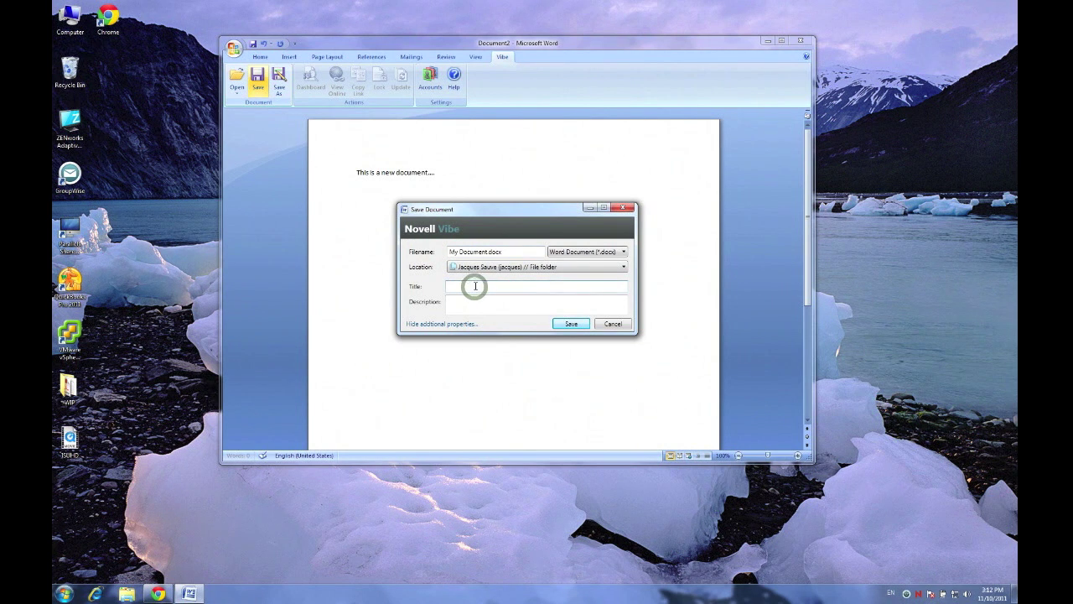
type("My")
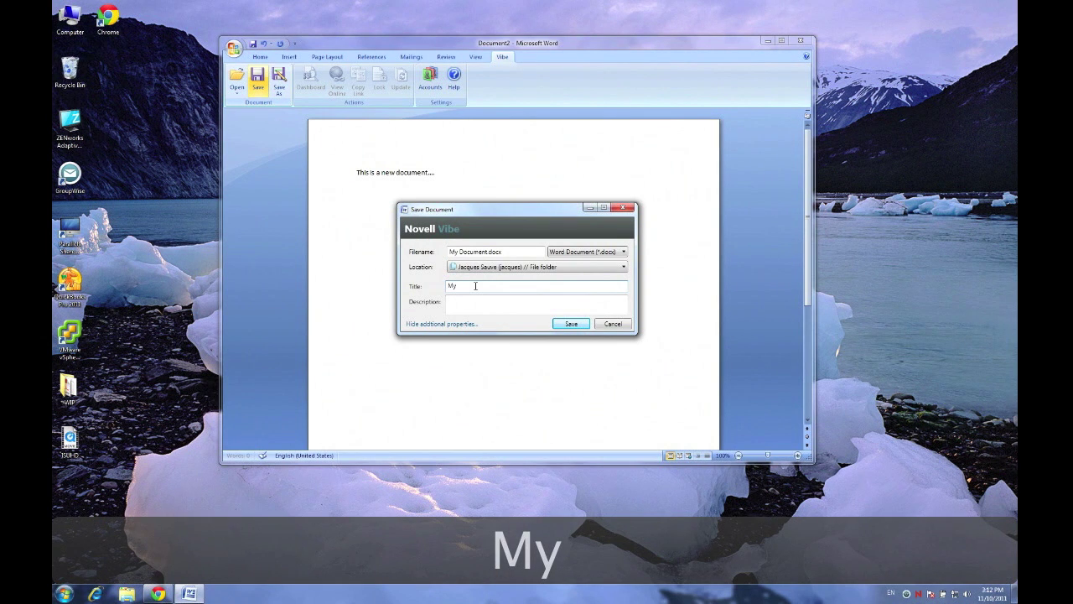
type(" Super-Docume")
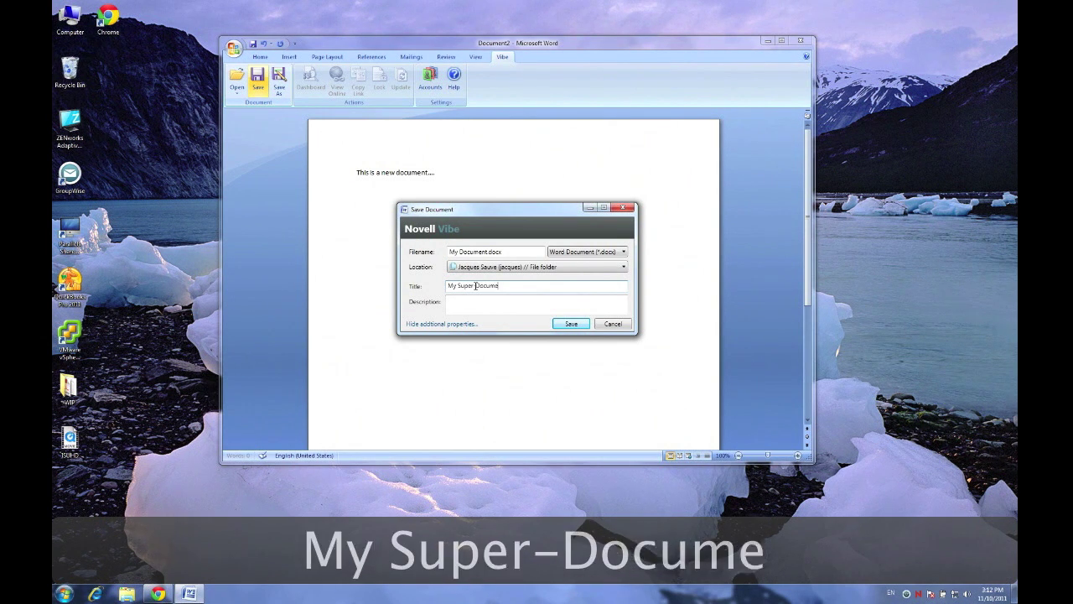
type("nt")
- Add the description "This is SOME document!" and save the new document to Vibe
key("Tab")
type("This is")
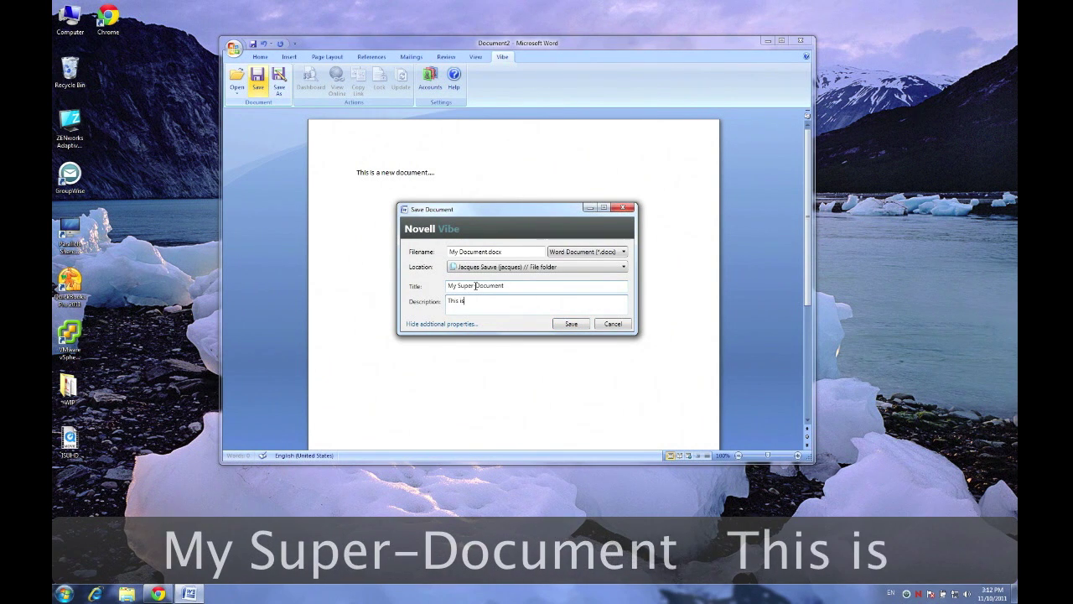
type(" SOME document!")
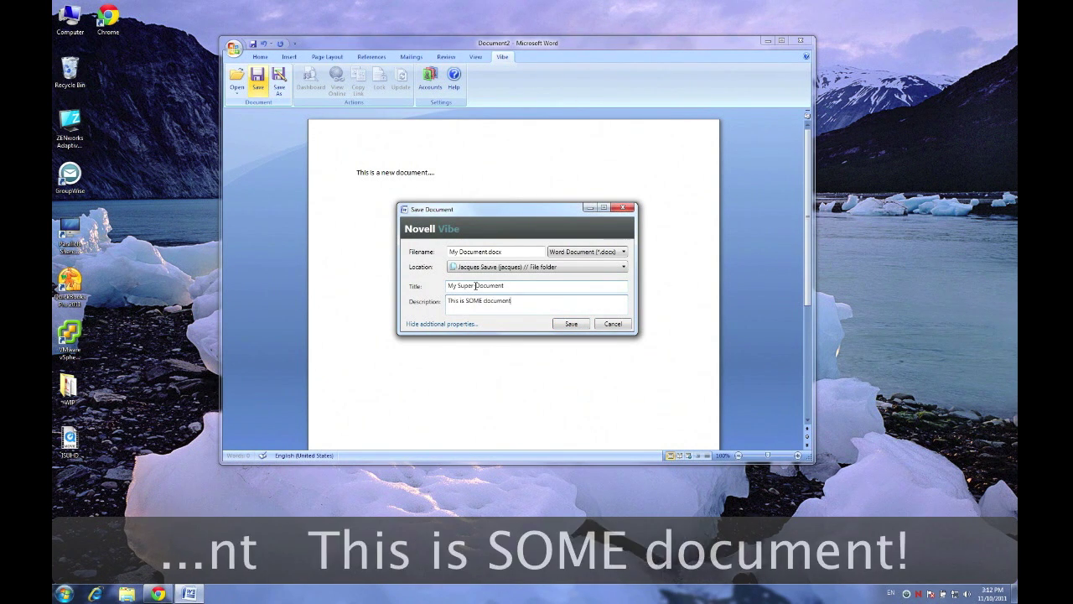
left_click(566, 328)
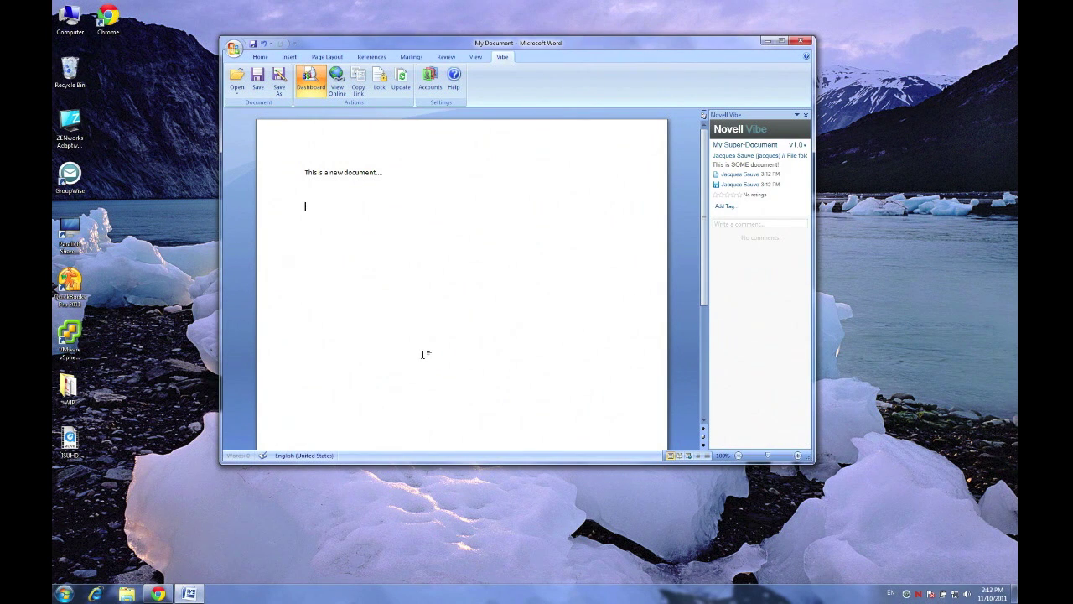
- Switch to Vibe in Chrome, close the LDAP Contextless Login.doc entry and open the My Super-Document entry in the File folder
left_click(158, 594)
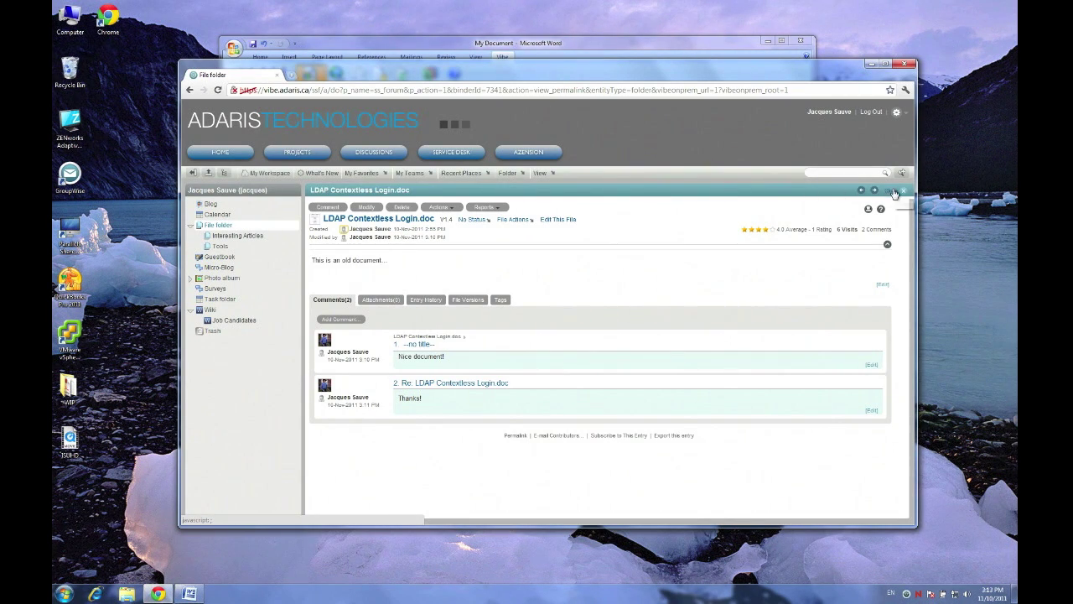
left_click(892, 191)
left_click(454, 198)
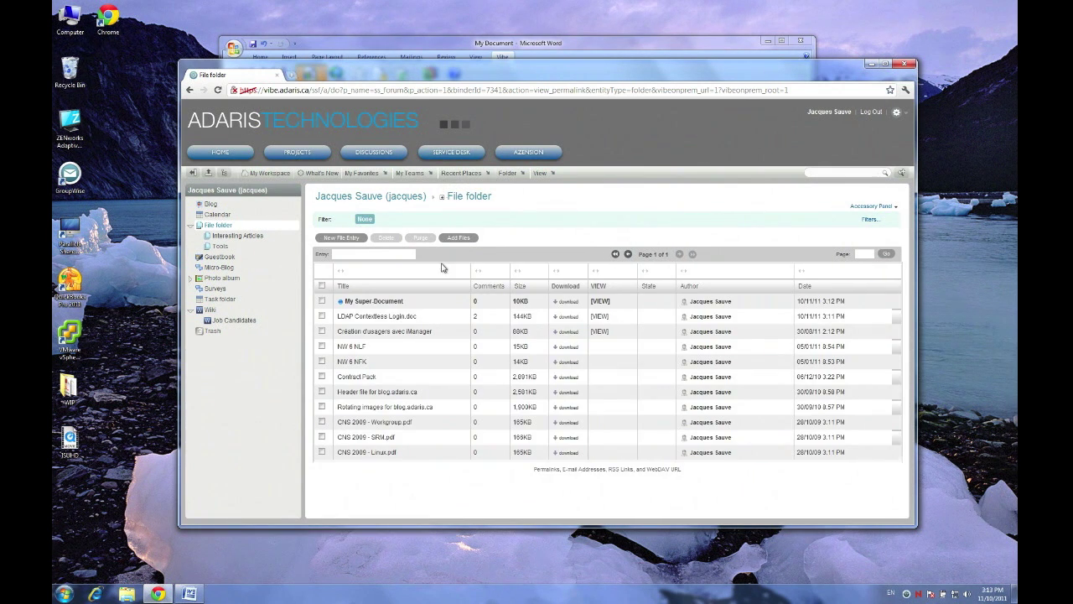
left_click(379, 304)
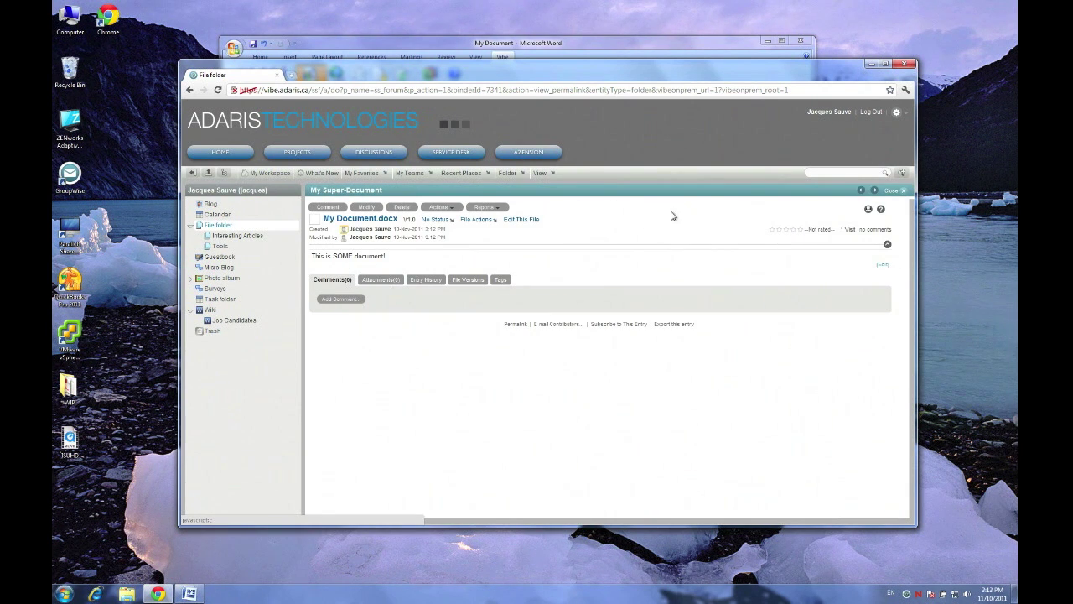
- Rate My Super-Document four stars and post the comment "This is neat!" on it
left_click(792, 229)
left_click(328, 301)
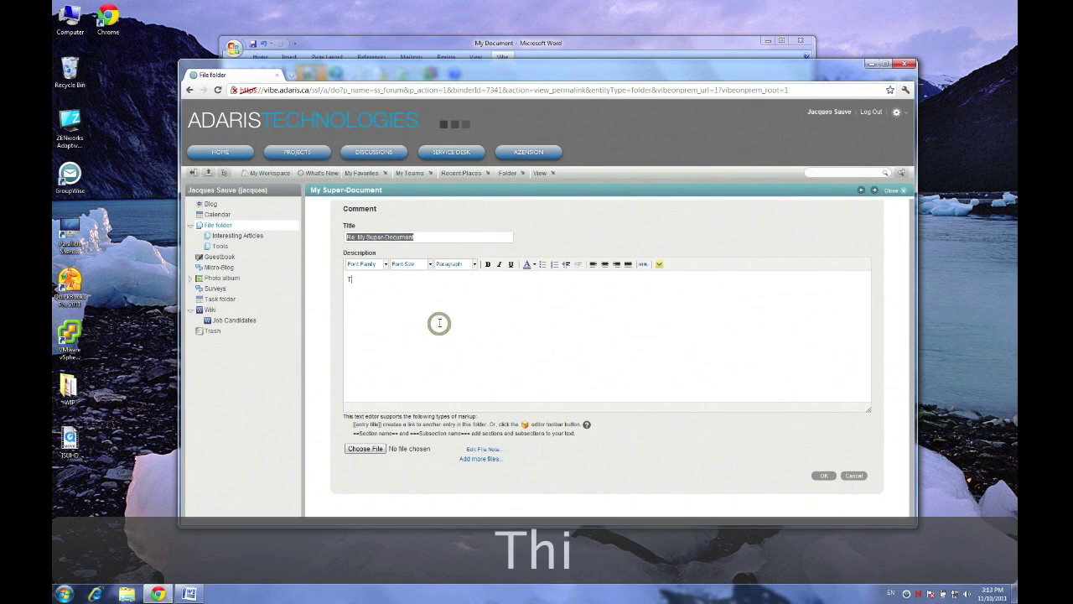
type("This is neat!")
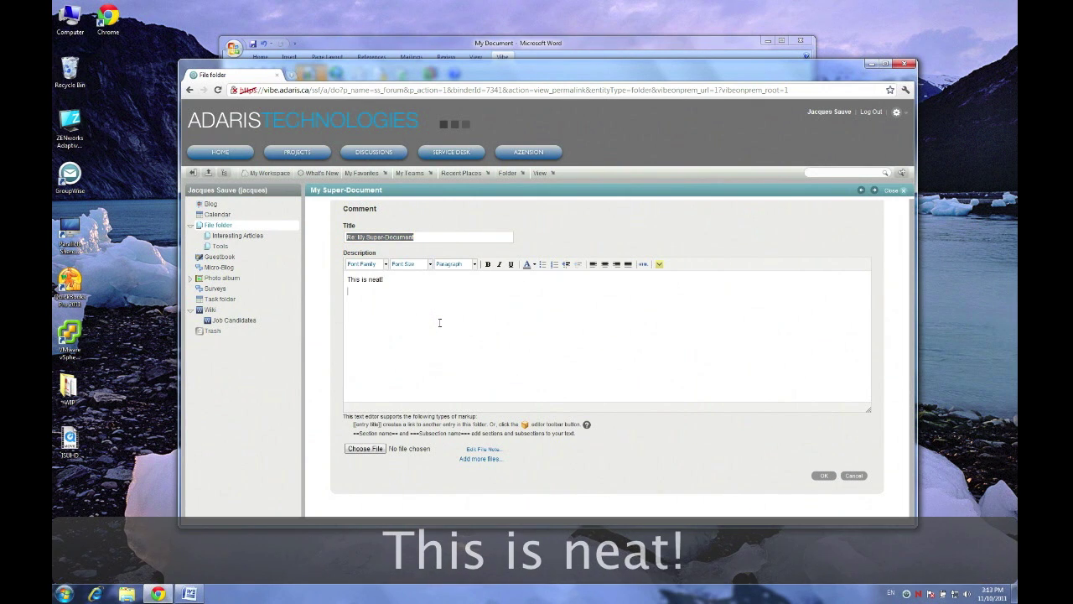
left_click(823, 475)
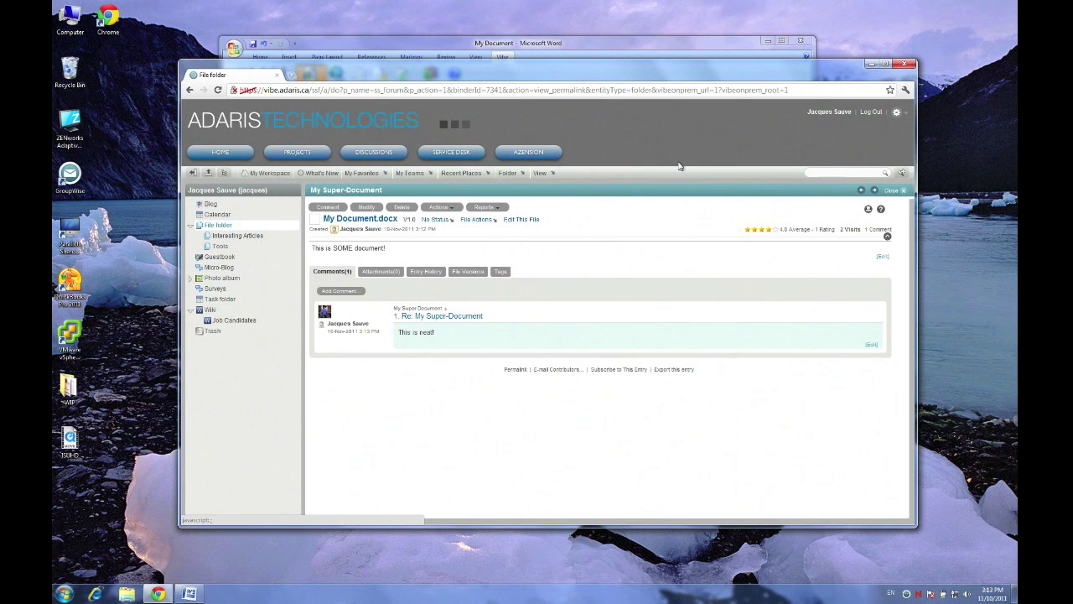
- Return to My Document in Word and add the text "Keep editing..." below the first line
left_click(643, 47)
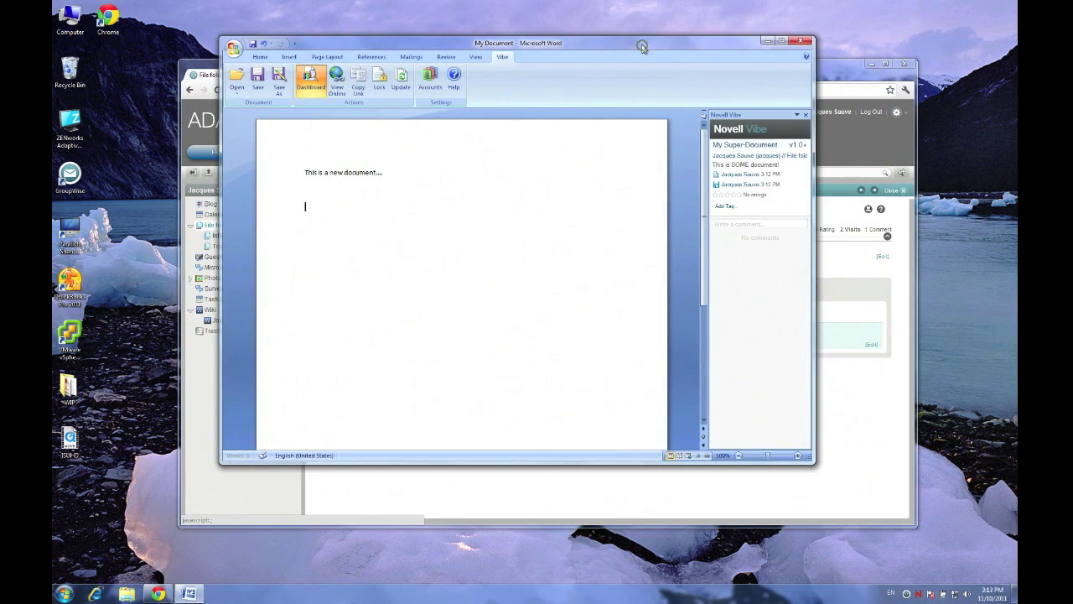
left_click(502, 246)
type("Ke")
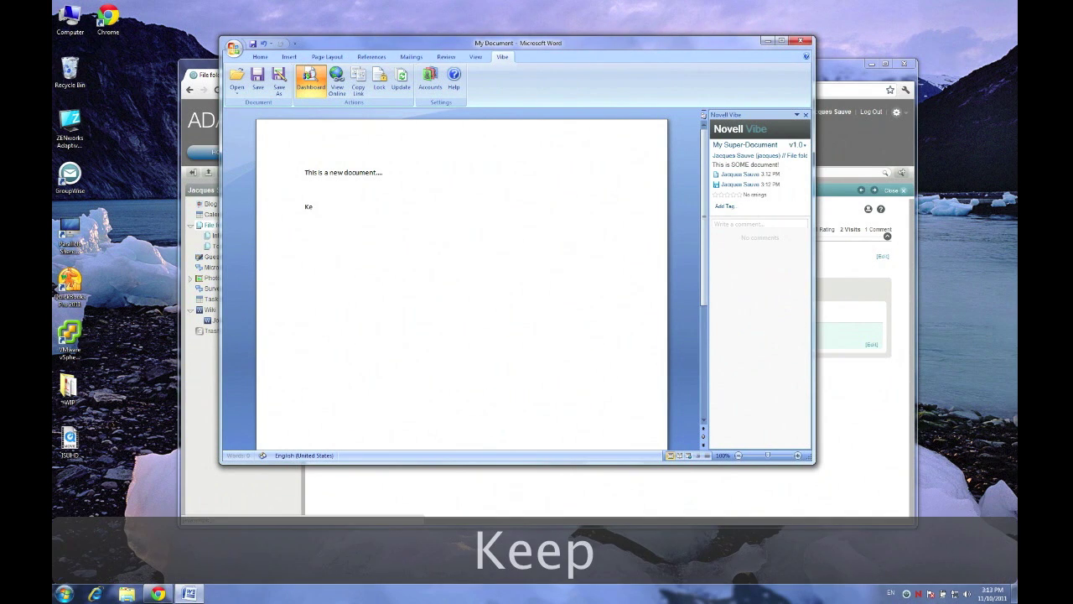
type("ep editing,")
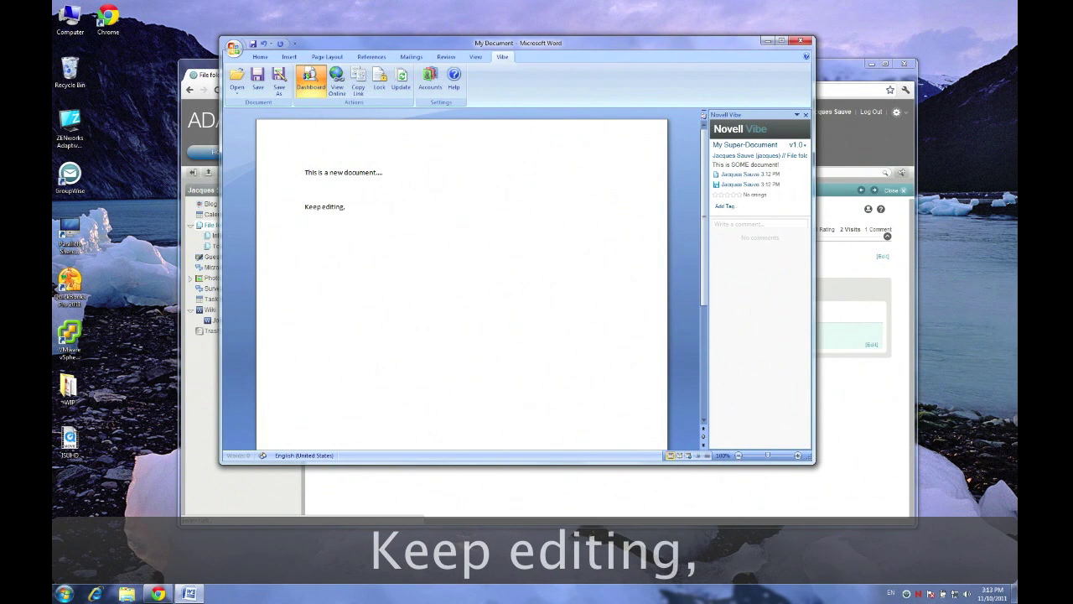
key("BackSpace")
type("...")
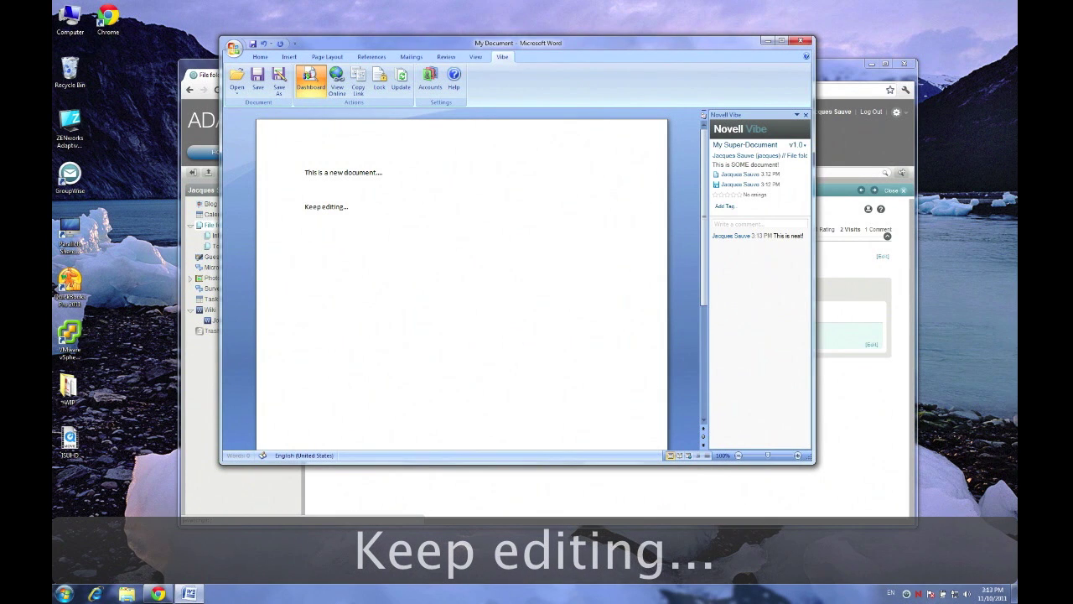